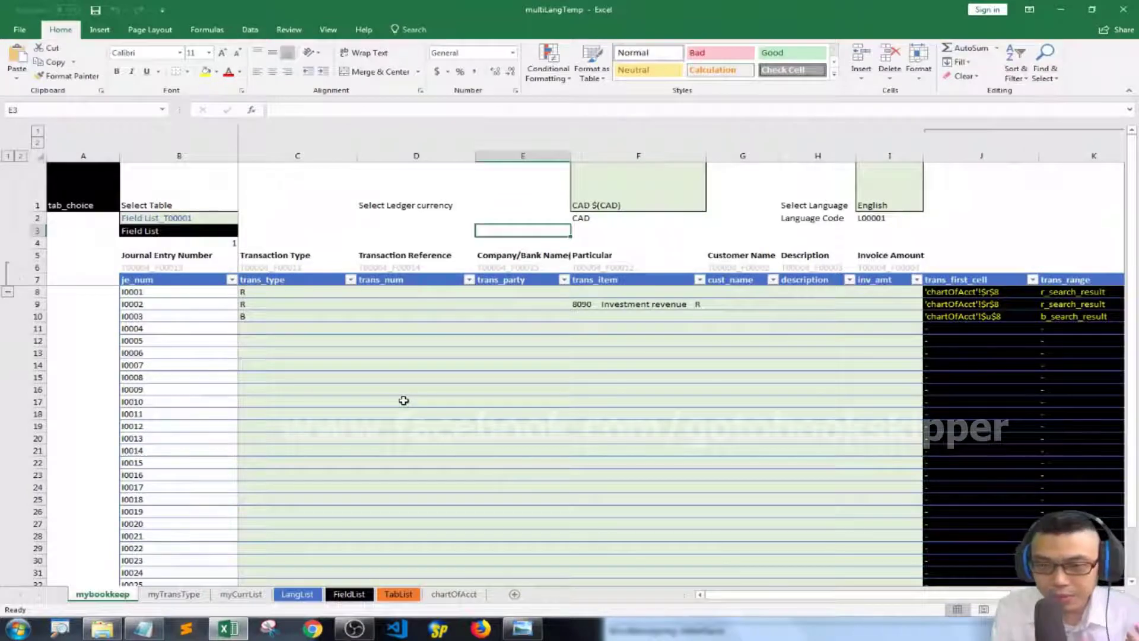
Insert a blank column before the trans_party column in the bookkeeping table
click(657, 209)
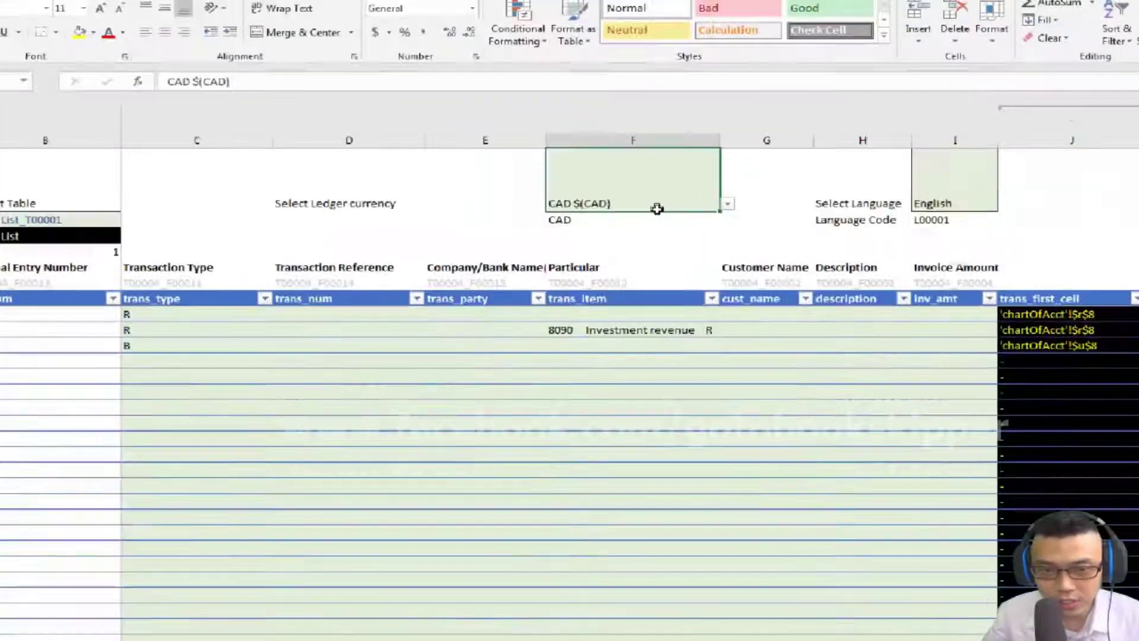
click(475, 140)
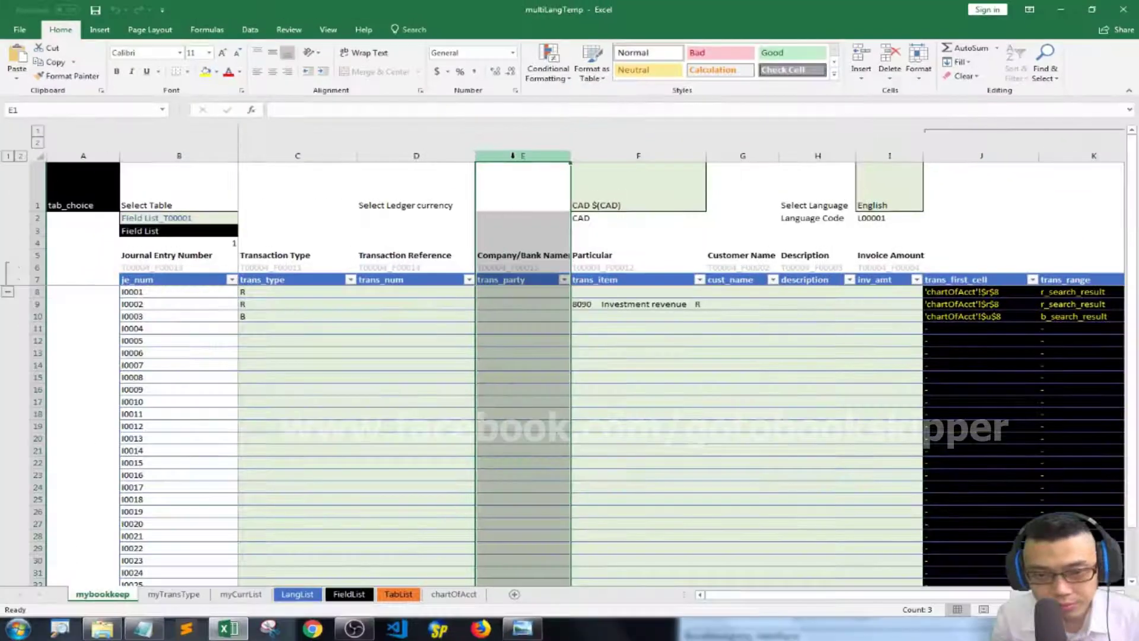
right_click(474, 140)
click(510, 249)
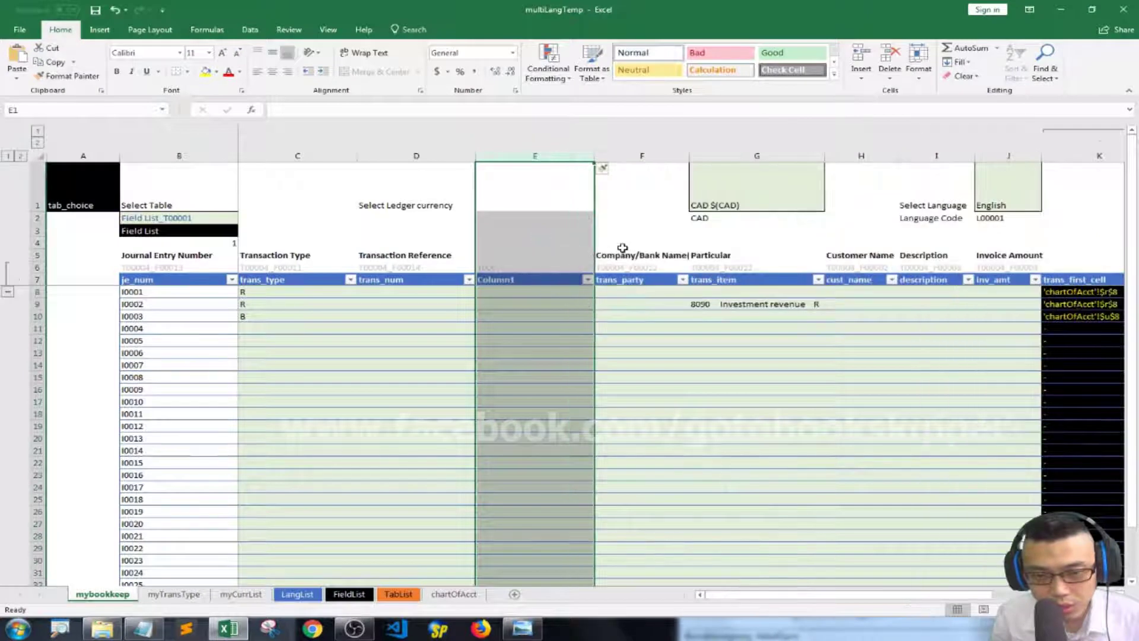
Copy the Select Ledger currency label formula from D1 into C1
click(602, 218)
key(Up)
key(Right)
key(ctrl+c)
key(Left)
key(Escape)
key(Left)
key(Left)
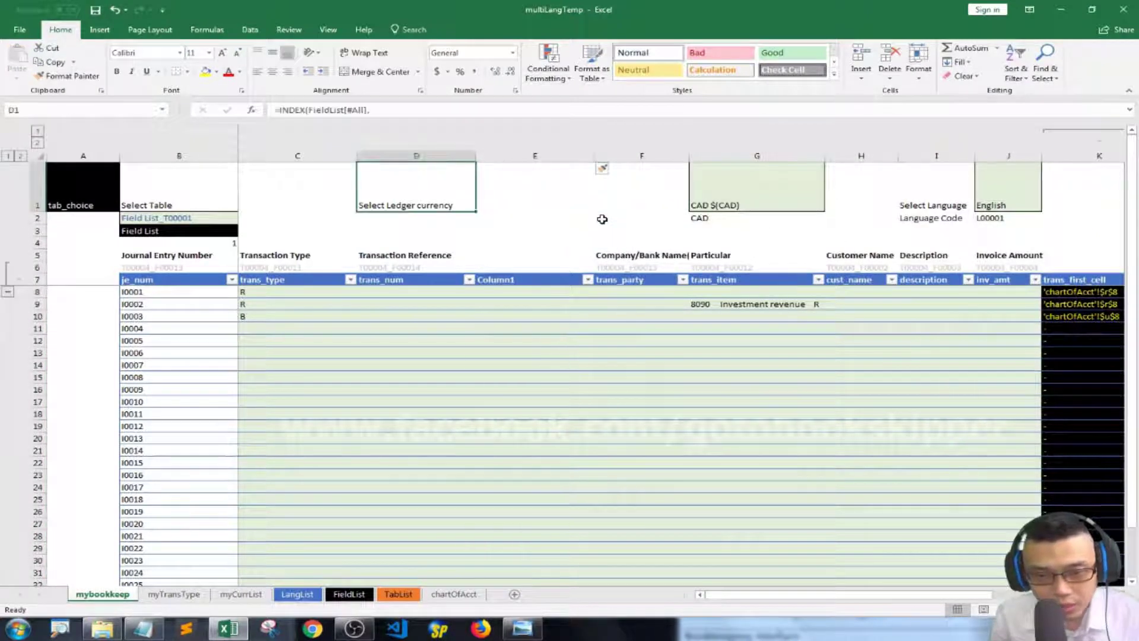
key(Left)
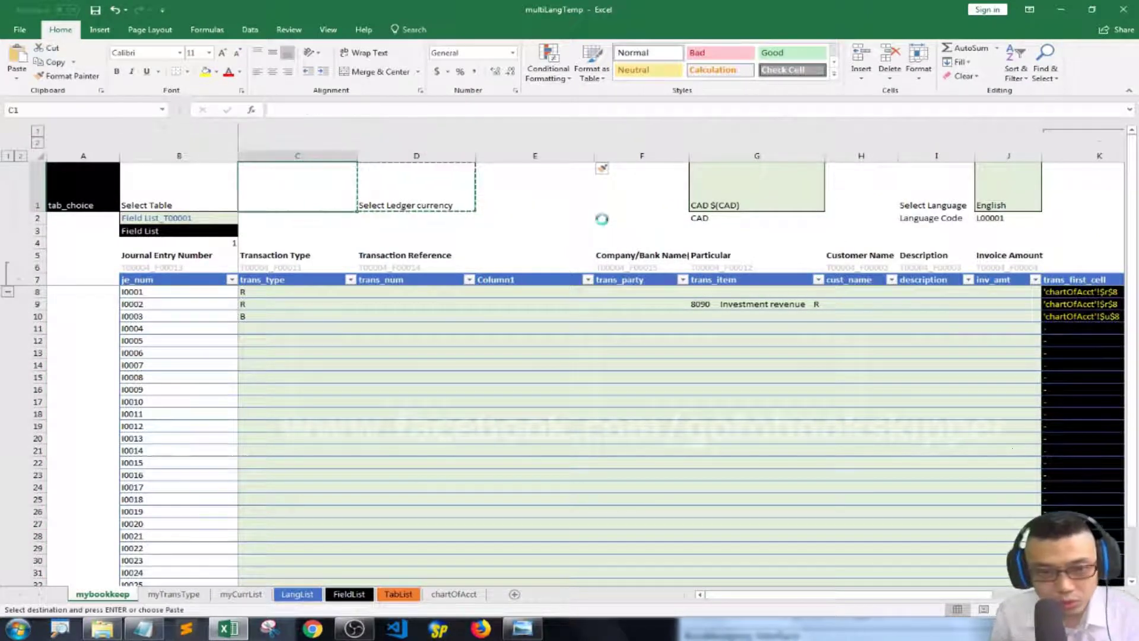
key(ctrl+v)
Move the ledger currency selector and its code from G1:G2 to D1:D2 and save the workbook
key(ctrl+Right)
key(shift+Down)
key(ctrl+x)
key(Left)
key(Left)
key(Left)
key(ctrl+v)
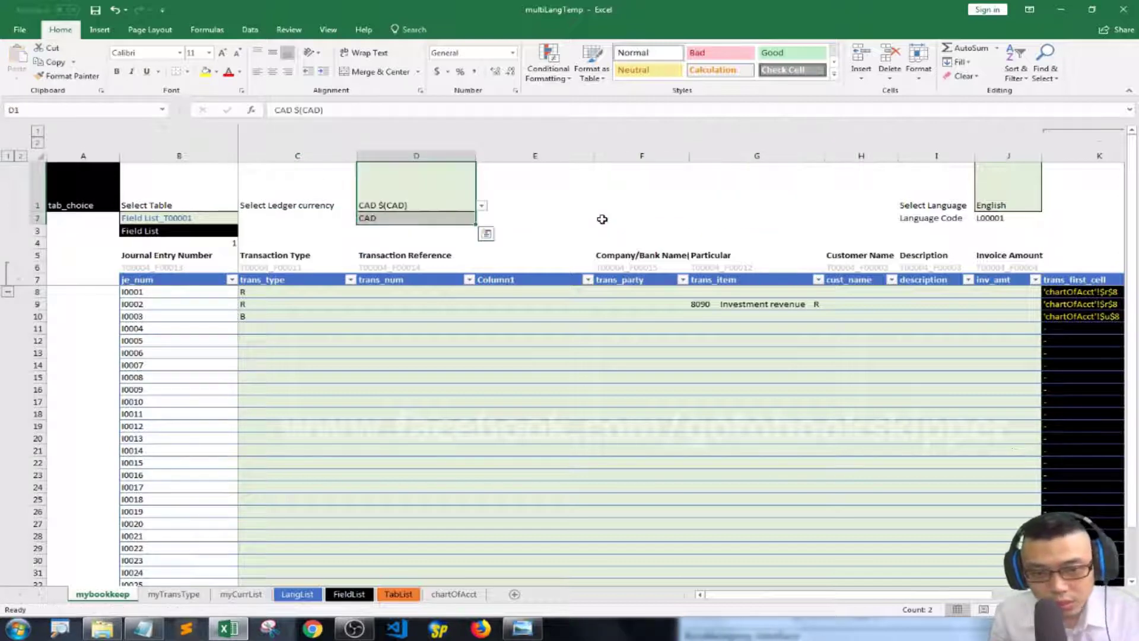
key(Right)
key(Right)
key(ctrl+s)
Copy the Transaction Reference heading and field reference formulas from D5:D6 into E5:E6
key(Down)
key(Left)
key(ctrl+Down)
key(Up)
key(Up)
key(Left)
key(shift+Down)
key(ctrl+c)
key(Right)
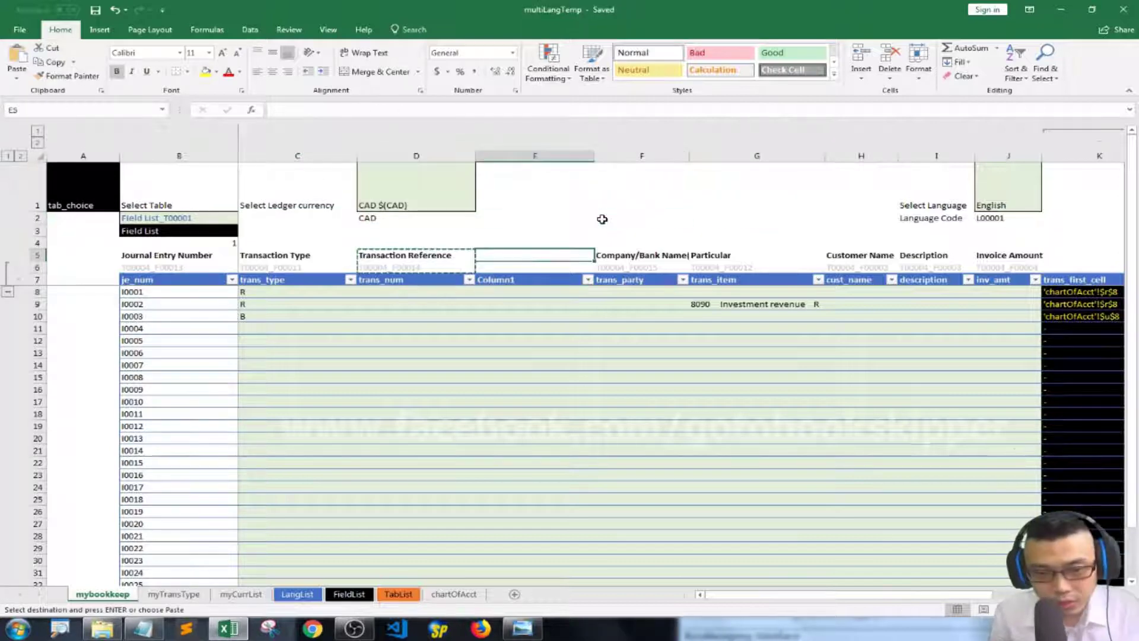
key(ctrl+v)
key(Escape)
Rename the new table column header in E7 as trans_date
key(Down)
key(Down)
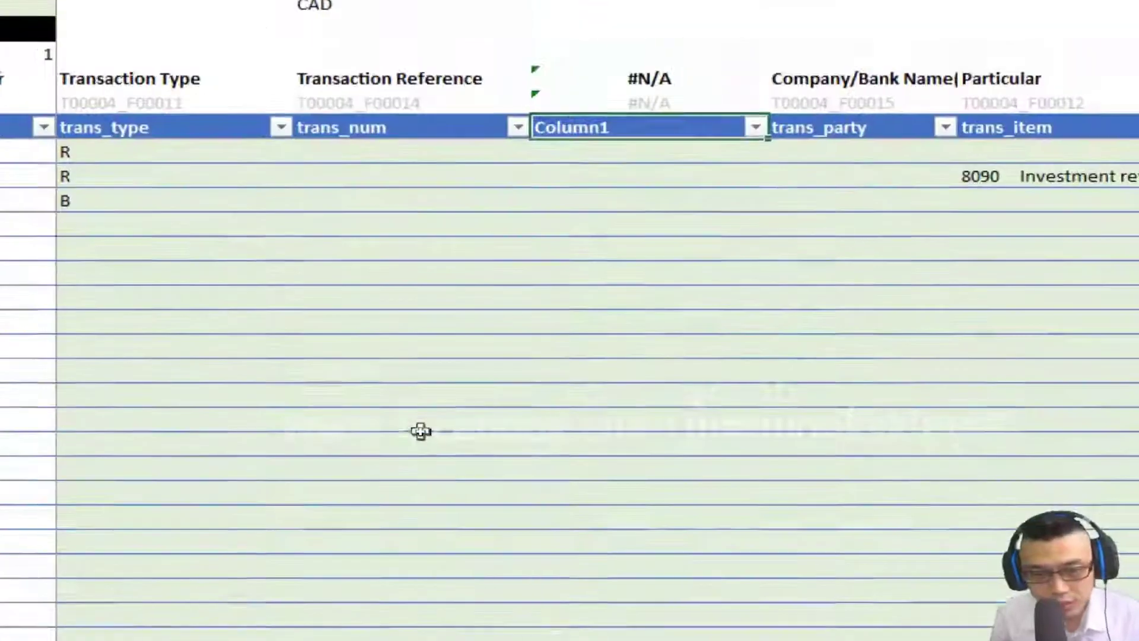
key(F2)
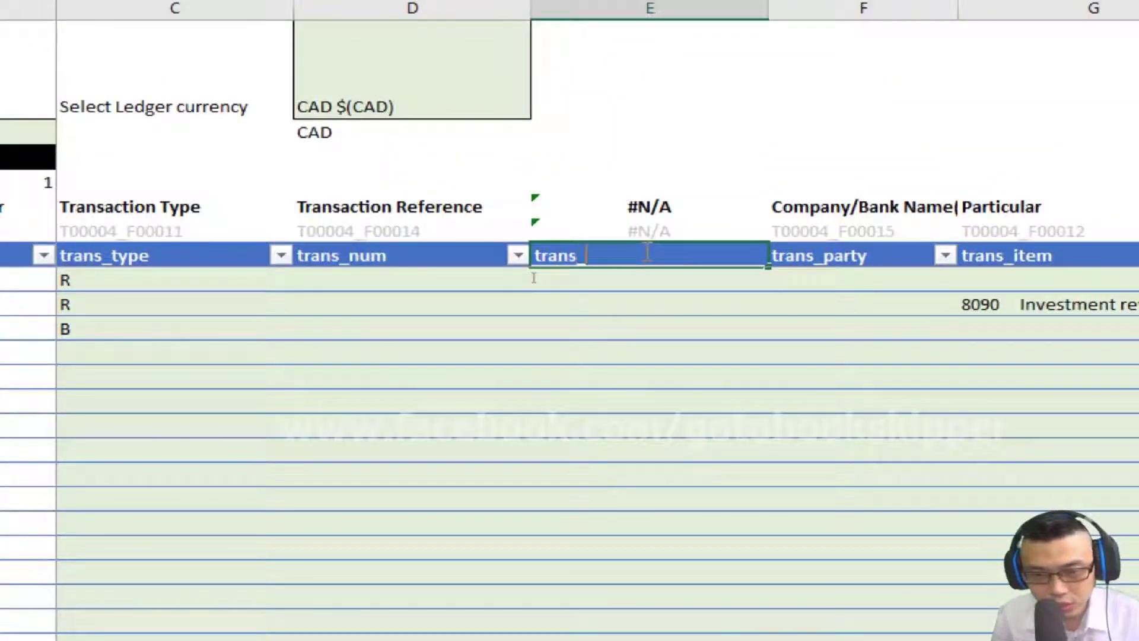
text(trans_date)
key(Return)
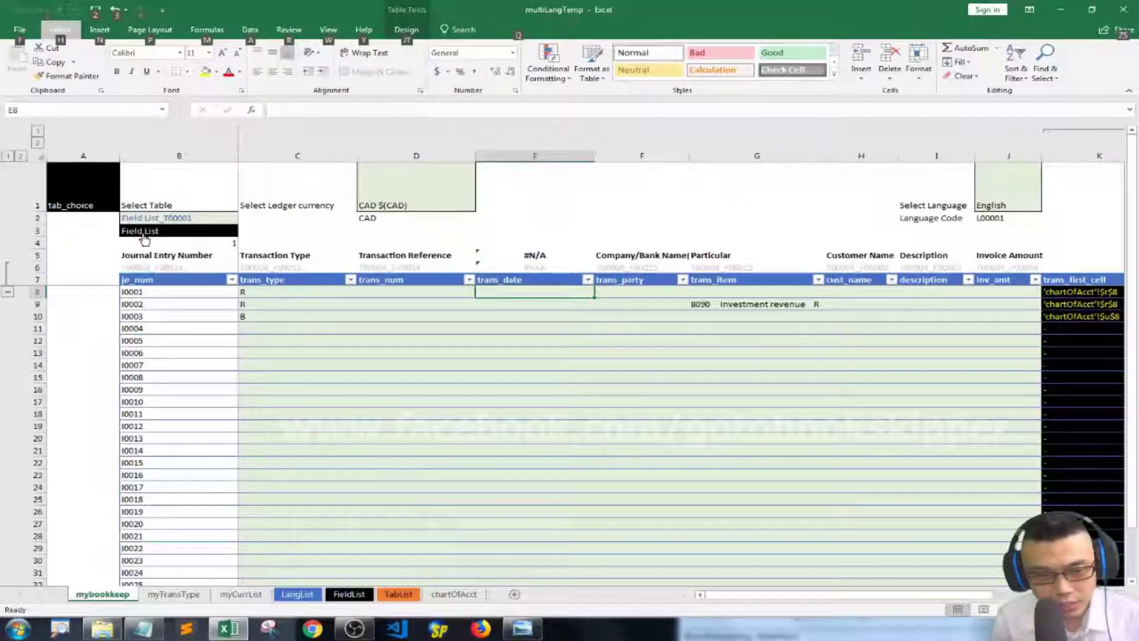
Go to the FieldList sheet and insert blank rows below the trans_party entry
click(141, 232)
drag(37, 483, 37, 496)
right_click(37, 496)
click(70, 404)
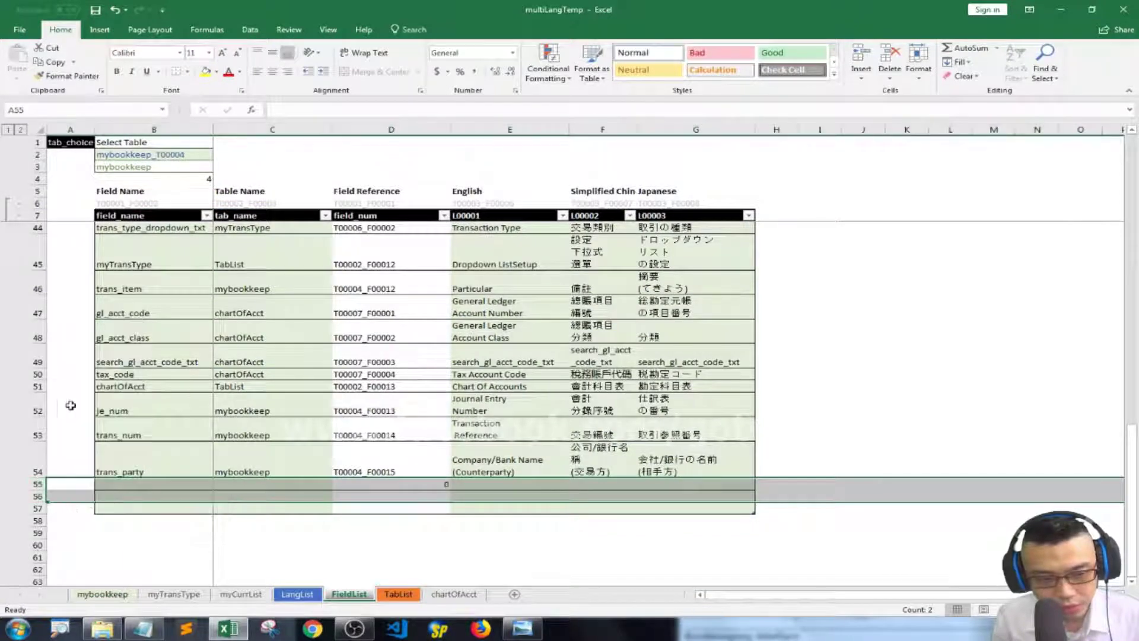
right_click(149, 497)
click(161, 398)
click(131, 484)
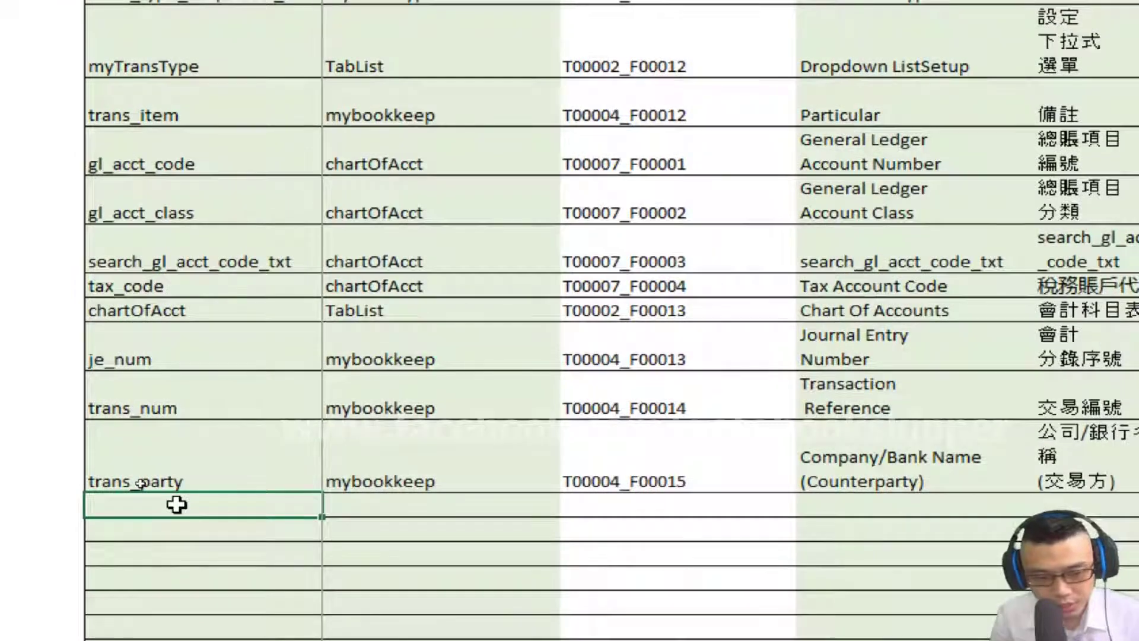
Add the field trans_date in row 55 of the field list and assign it to the mybookkeep table
text(trans_date)
key(Return)
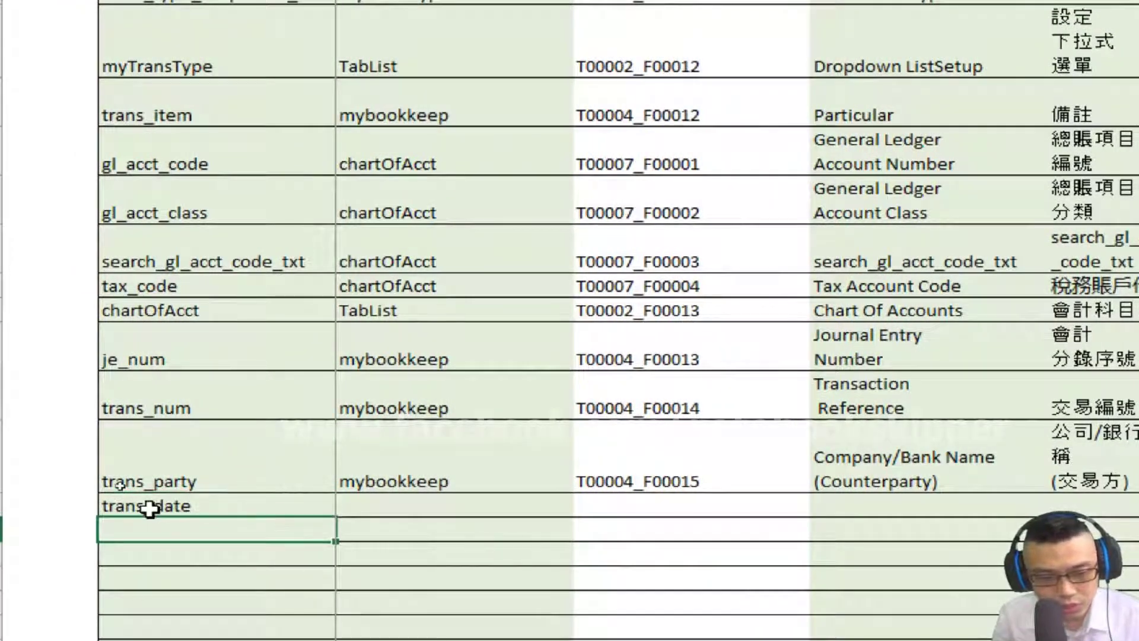
key(Right)
key(Up)
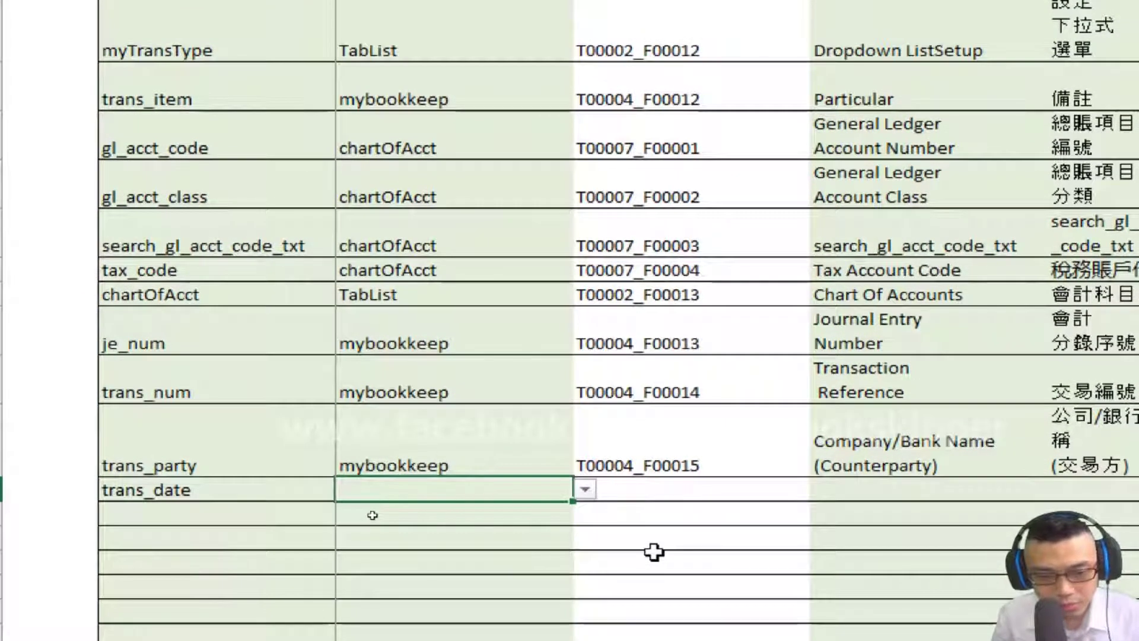
text(my)
key(Escape)
click(584, 489)
key(Down)
key(Down)
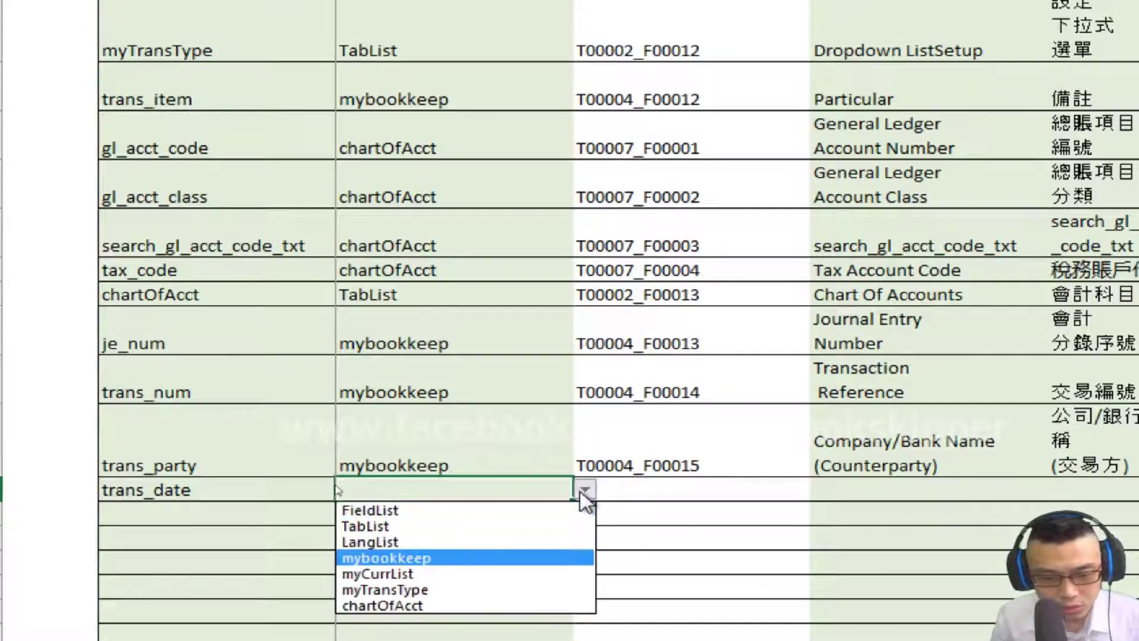
key(Return)
key(Right)
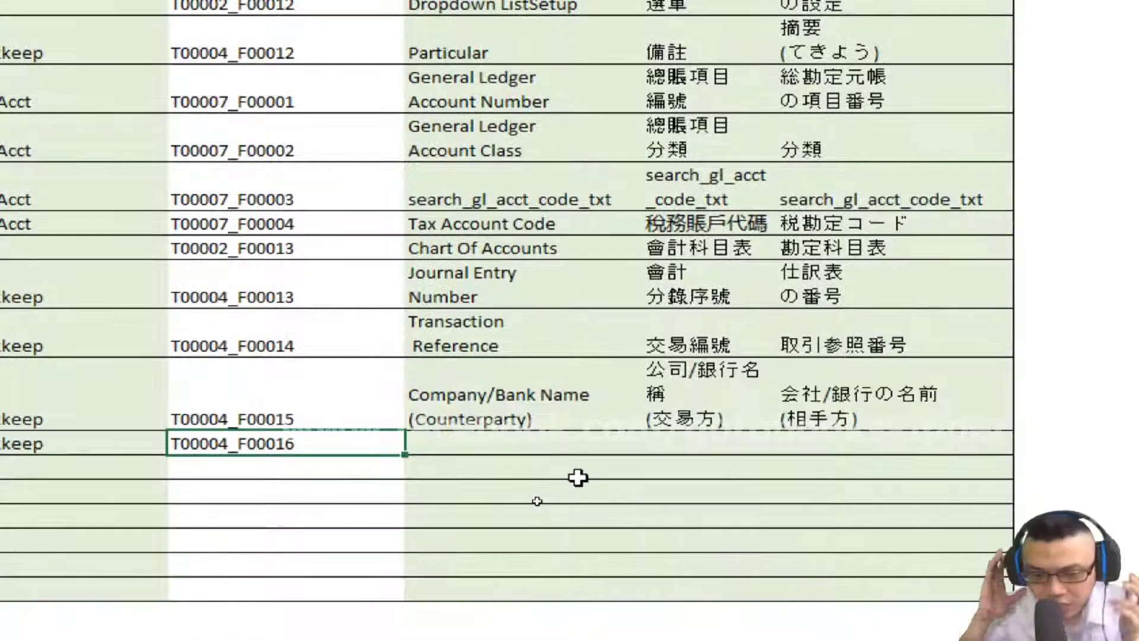
Fill in trans_date's headings from the Notepad notes: Date (dd/mm/yyyy), 日期(日日/月月/年年年年) and 日(日日/月月/年年年年); save the workbook
key(alt+Tab)
drag(684, 251, 1018, 251)
key(super+Right)
double_click(525, 442)
key(ctrl+v)
key(alt+Return)
key(ctrl+shift+End)
key(ctrl+x)
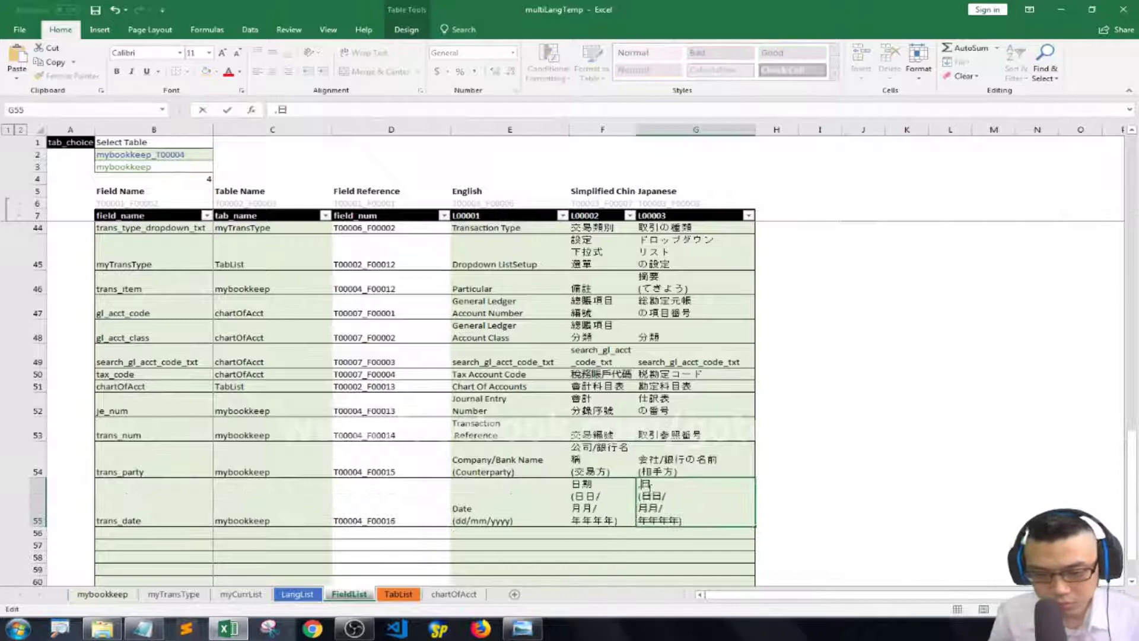
key(ctrl+s)
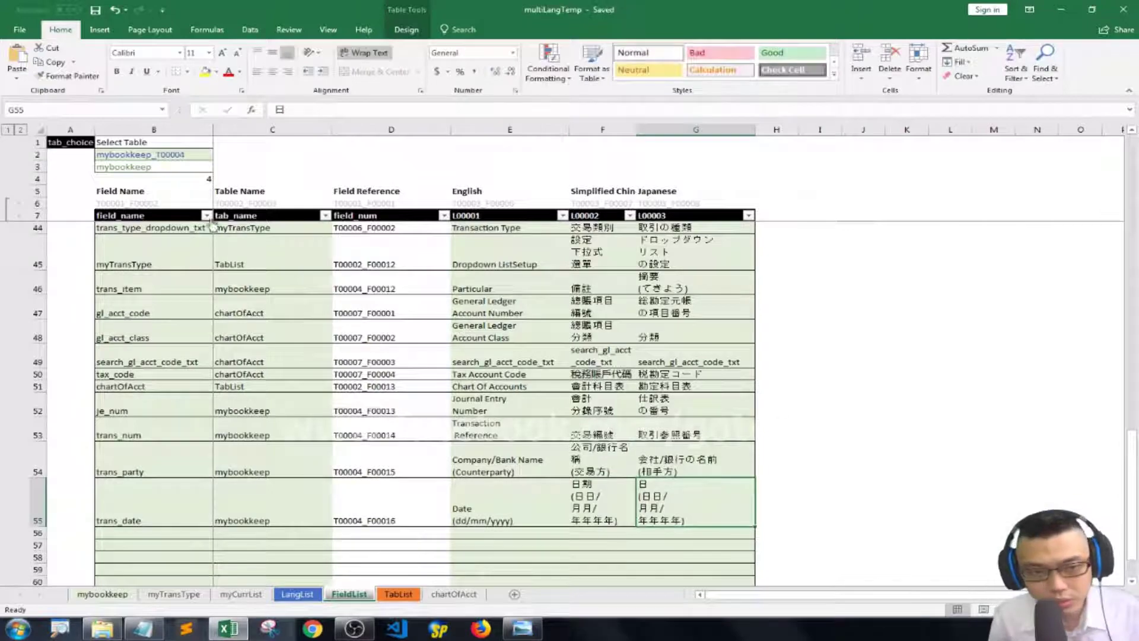
Return to the mybookkeep sheet and check the translated headings by switching through the languages, including 日本語, and back to English
click(131, 169)
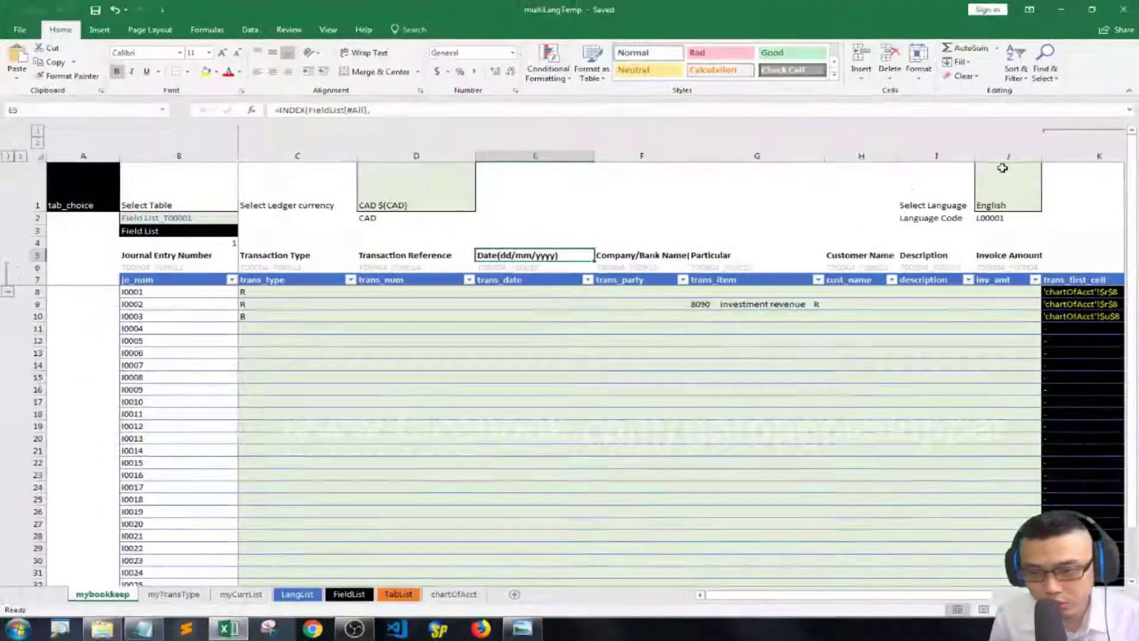
click(1002, 168)
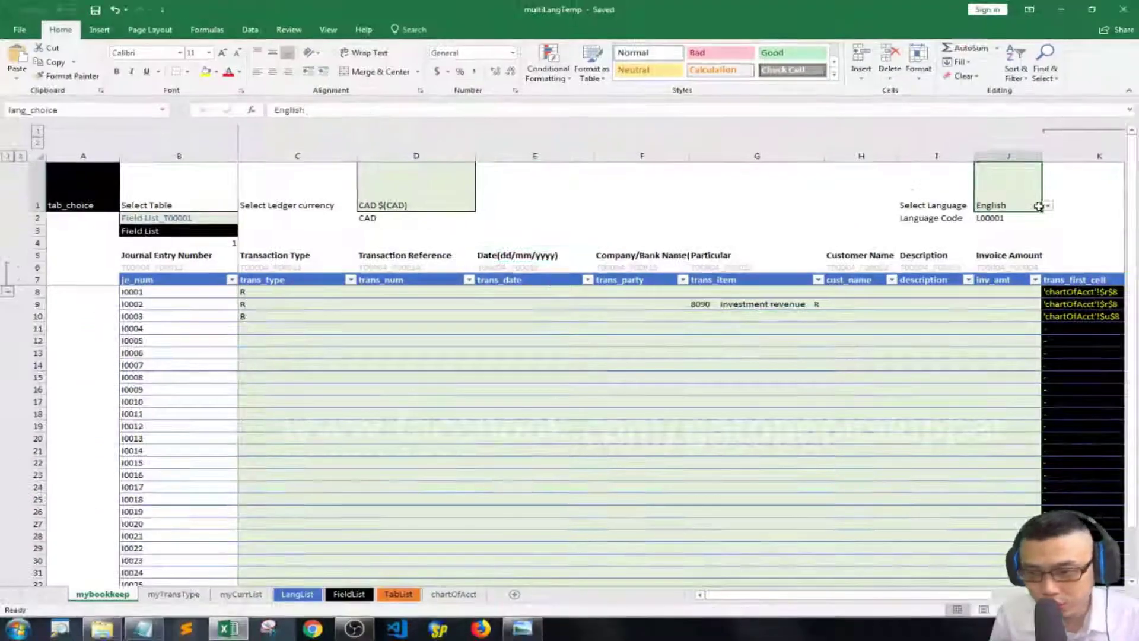
click(1048, 205)
click(1044, 225)
click(1047, 206)
click(1038, 234)
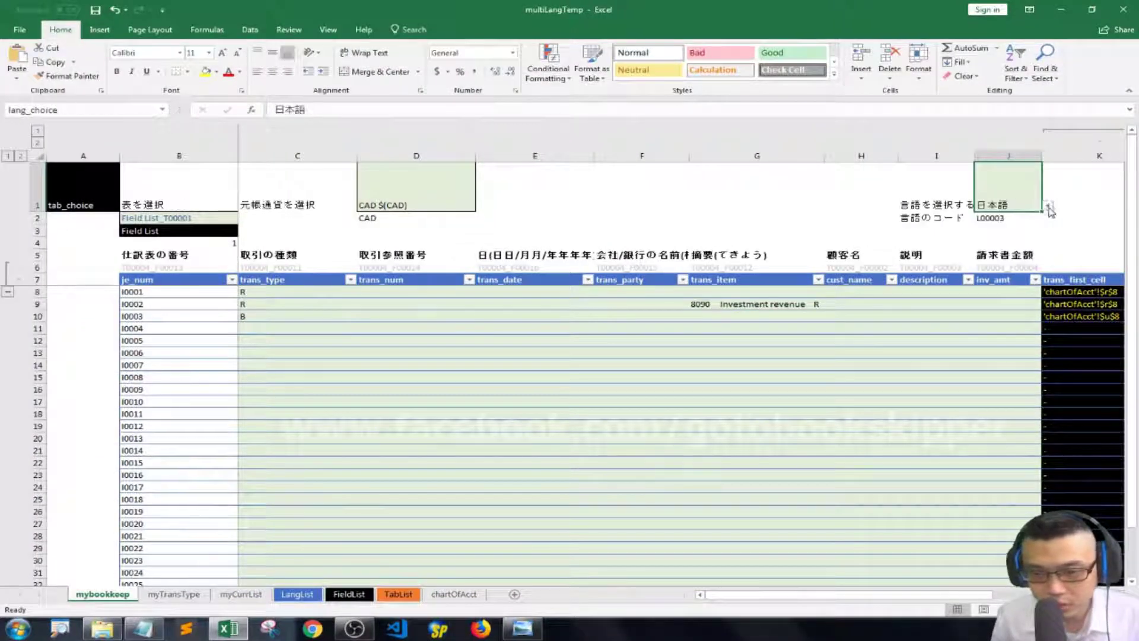
click(1047, 205)
click(1008, 216)
Insert another blank column between trans_date and trans_party
click(534, 279)
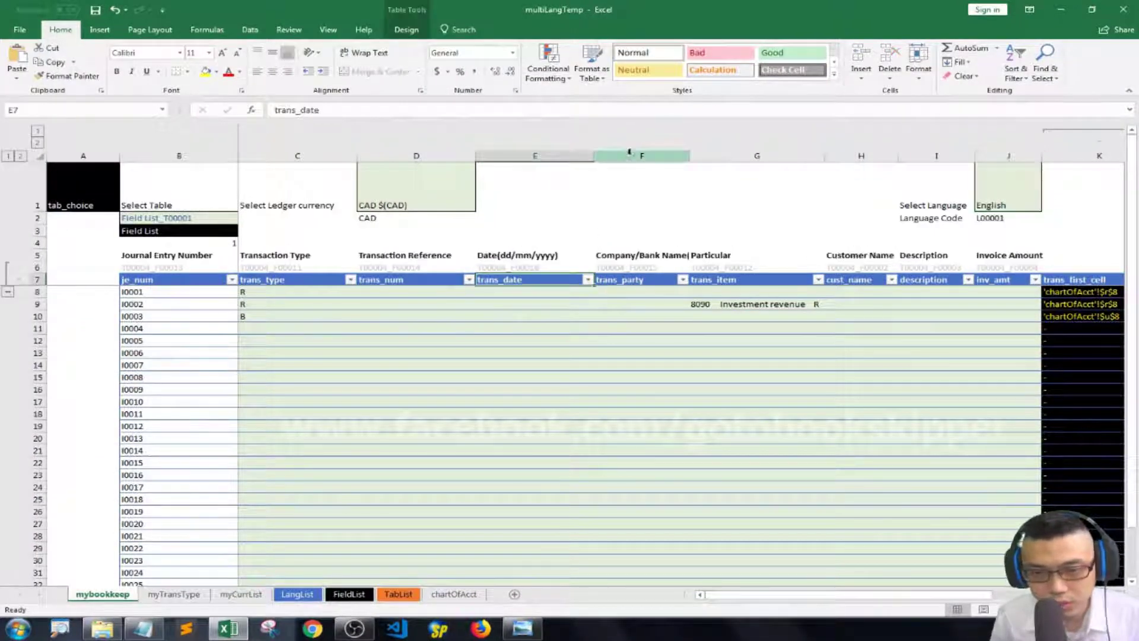
right_click(626, 155)
click(658, 243)
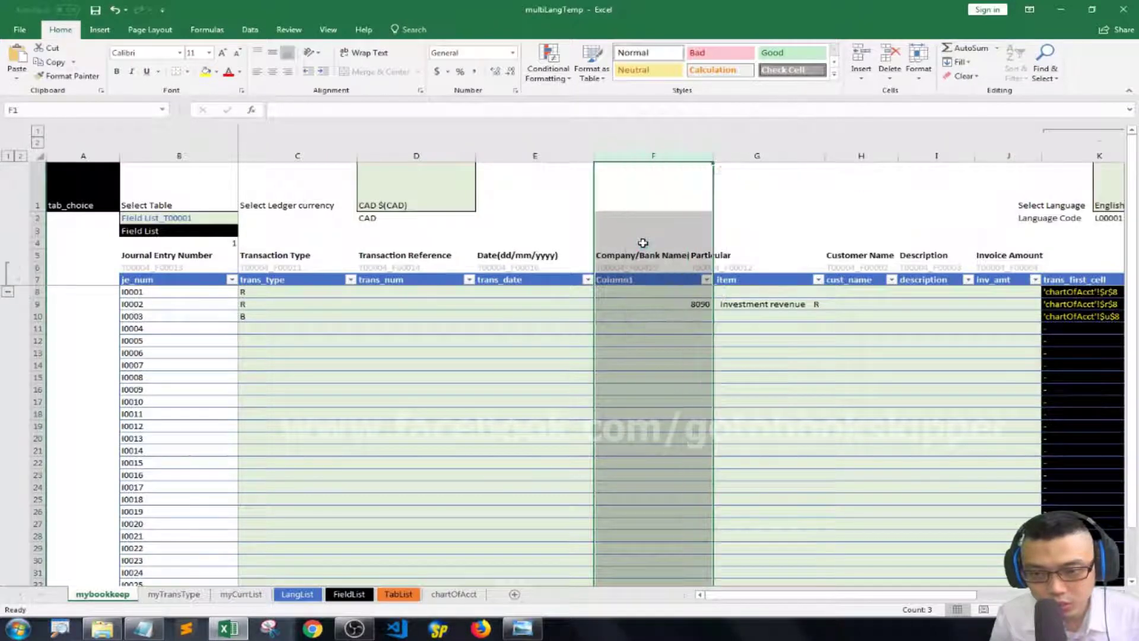
Copy the date column's heading and field reference formulas from E5:E6 into F5:F6
click(645, 232)
key(Down)
key(Down)
key(Left)
key(shift+Down)
key(ctrl+c)
key(Right)
key(Return)
key(Down)
key(Down)
Autofit columns E and F and rename the new table header in F7 as trans_curr
double_click(594, 156)
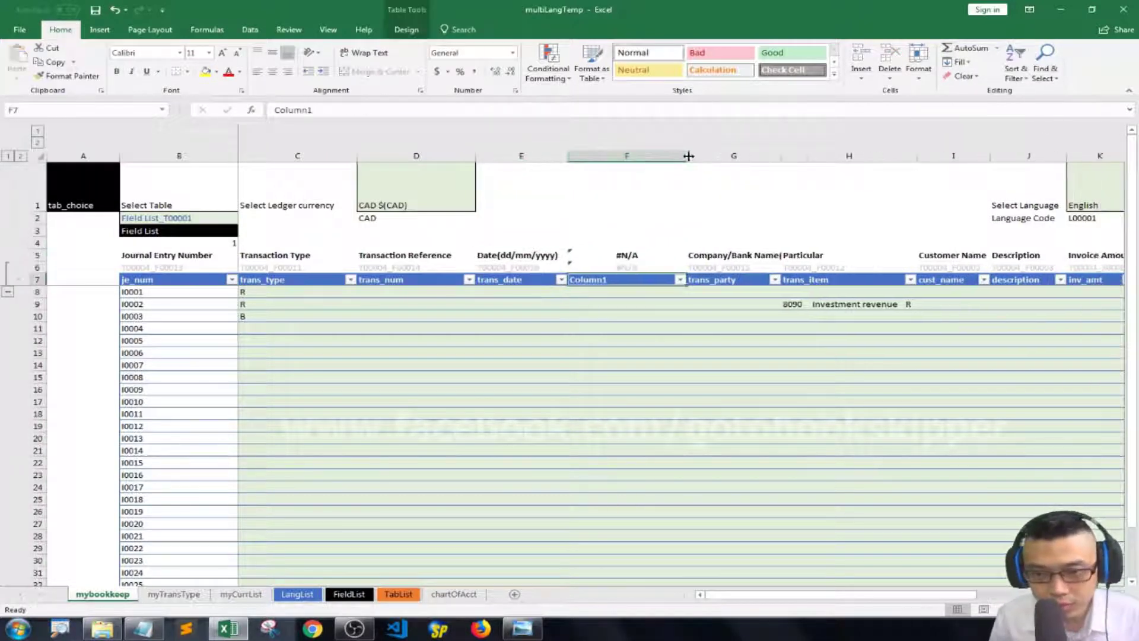
double_click(682, 154)
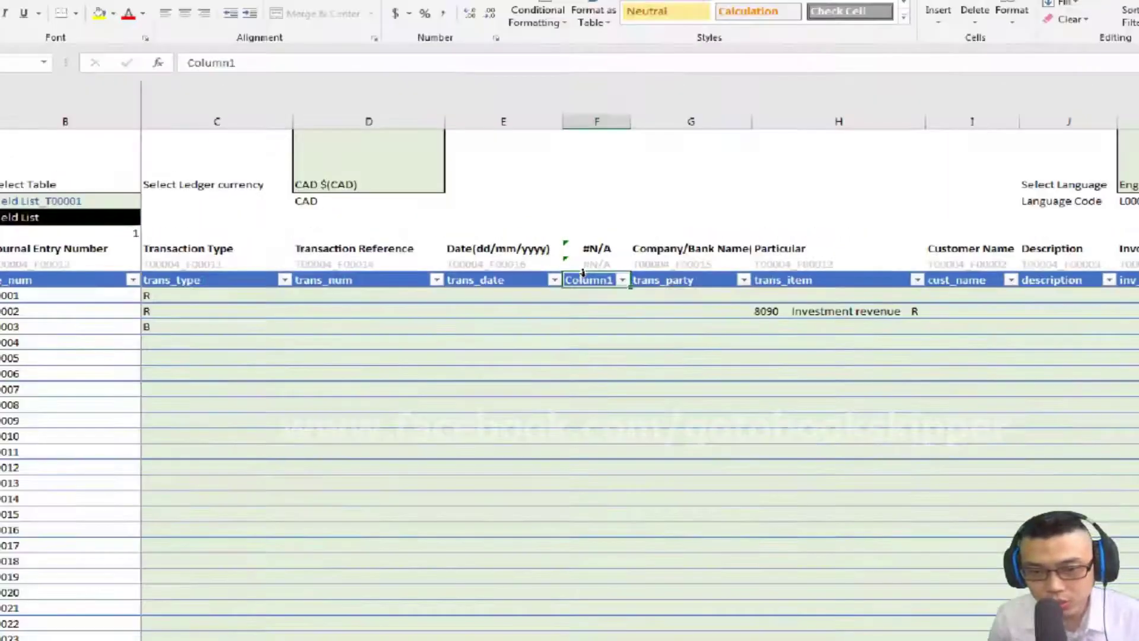
key(alt)
text(trans_)
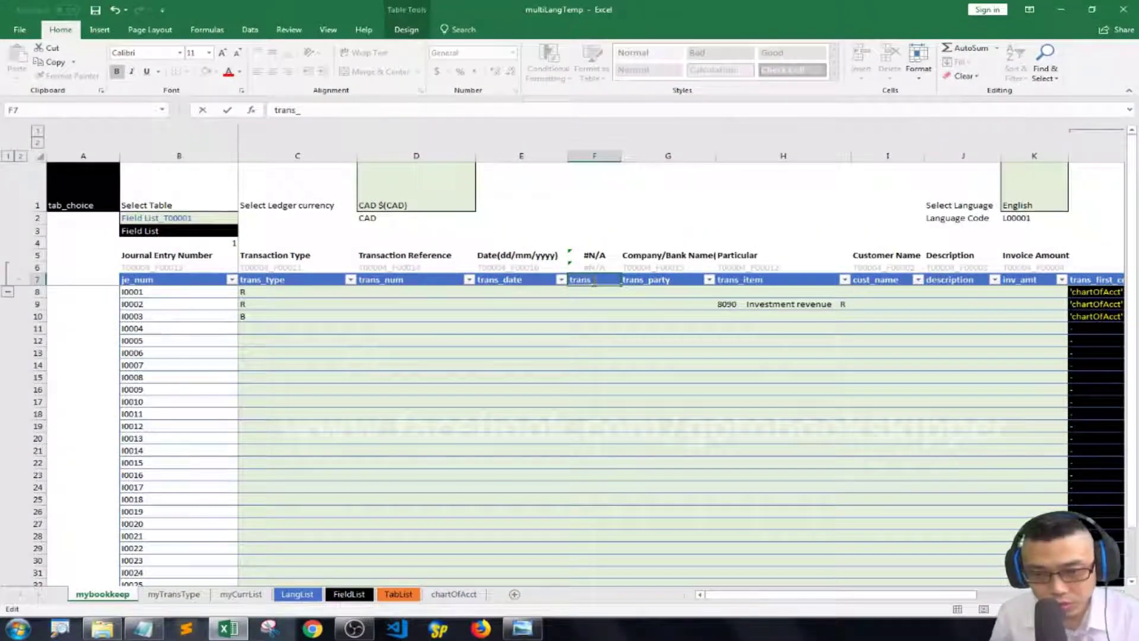
text(curr)
click(593, 282)
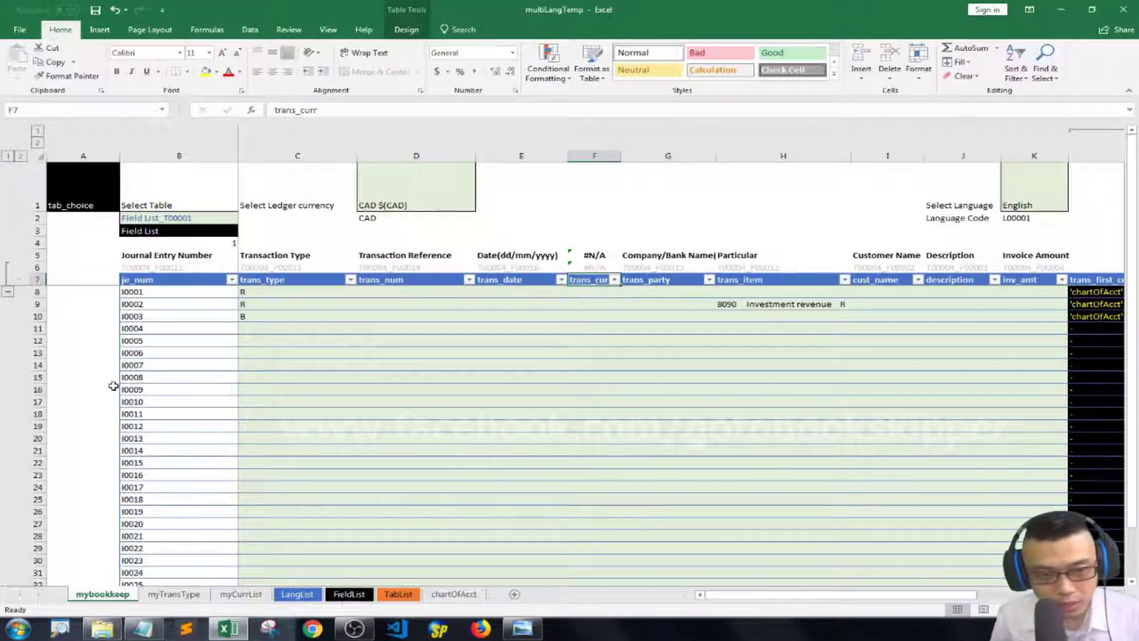
Add the field trans_curr below trans_date in the FieldList sheet and assign it to the mybookkeep table
click(157, 233)
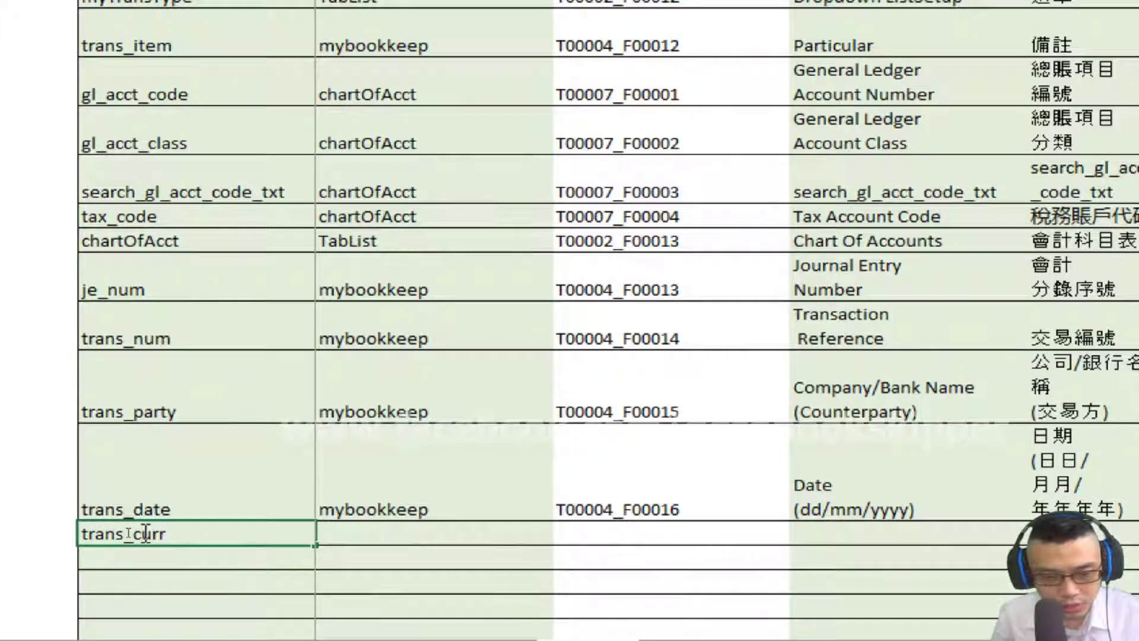
key(Tab)
key(Up)
key(Down)
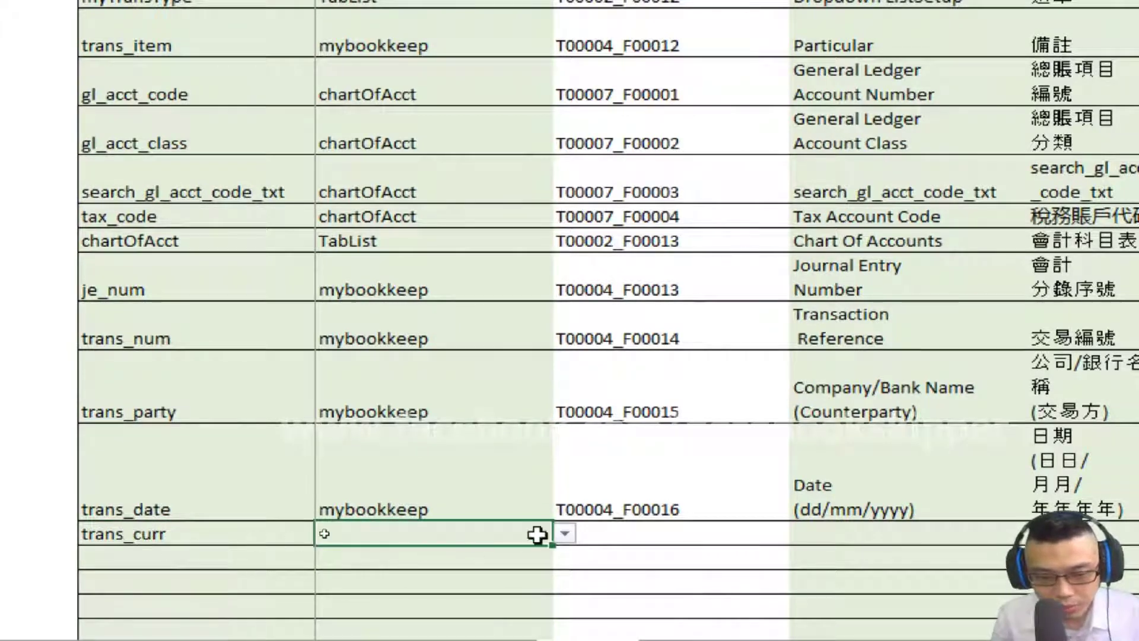
click(565, 532)
click(558, 600)
key(Right)
key(Right)
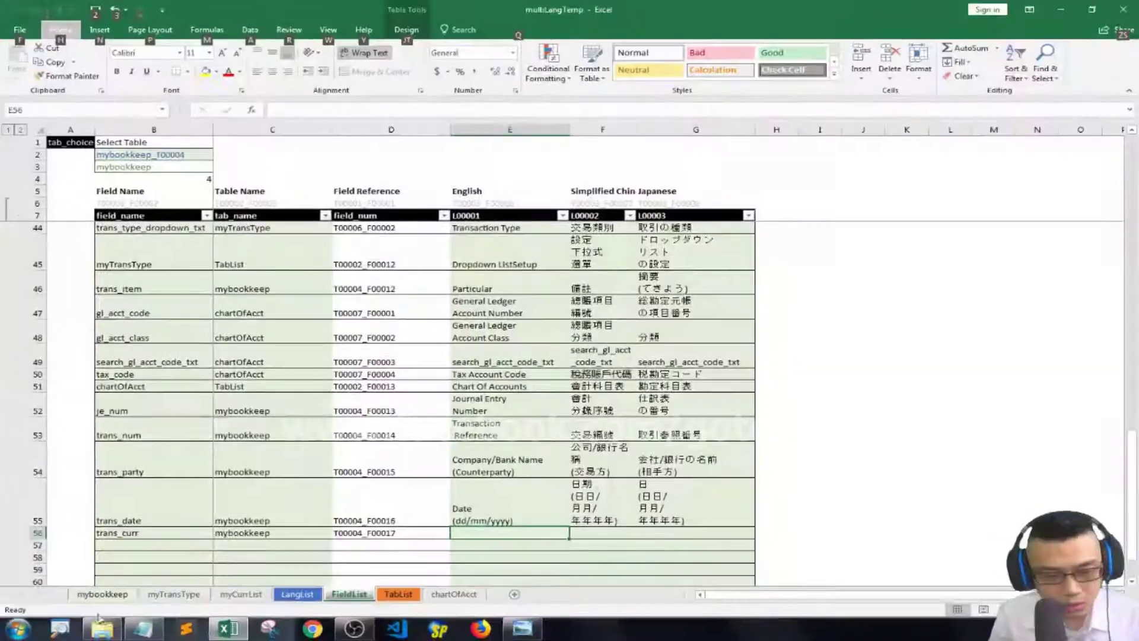
Copy the trans_curr translations from the Notepad notes into the English cell E56, keeping only Currency there
click(143, 628)
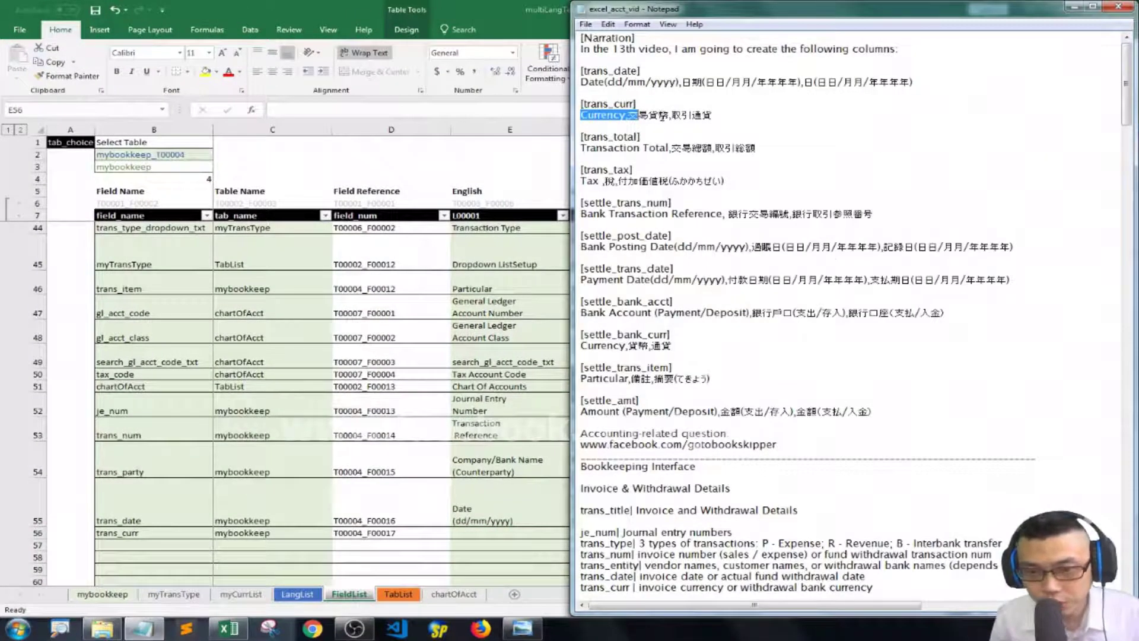
drag(662, 117, 712, 117)
key(ctrl+c)
double_click(467, 535)
key(ctrl+v)
key(ctrl+shift+Left)
key(ctrl+shift+Left)
key(ctrl+shift+Left)
key(ctrl+shift+Left)
key(ctrl+x)
Set the Simplified Chinese heading of trans_curr to 交易貨幣 and the Japanese one to 取引通貨, and save the workbook
double_click(592, 532)
key(ctrl+v)
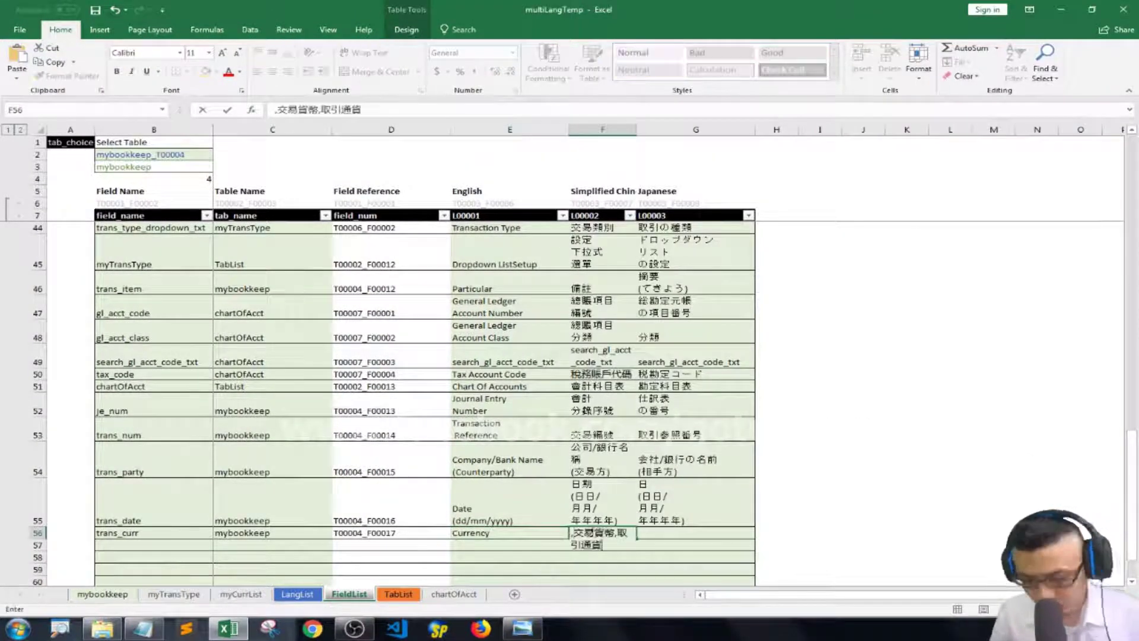
drag(574, 533, 509, 474)
key(Delete)
key(ctrl+x)
double_click(678, 535)
drag(614, 533, 579, 484)
key(ctrl+v)
key(Delete)
key(ctrl+s)
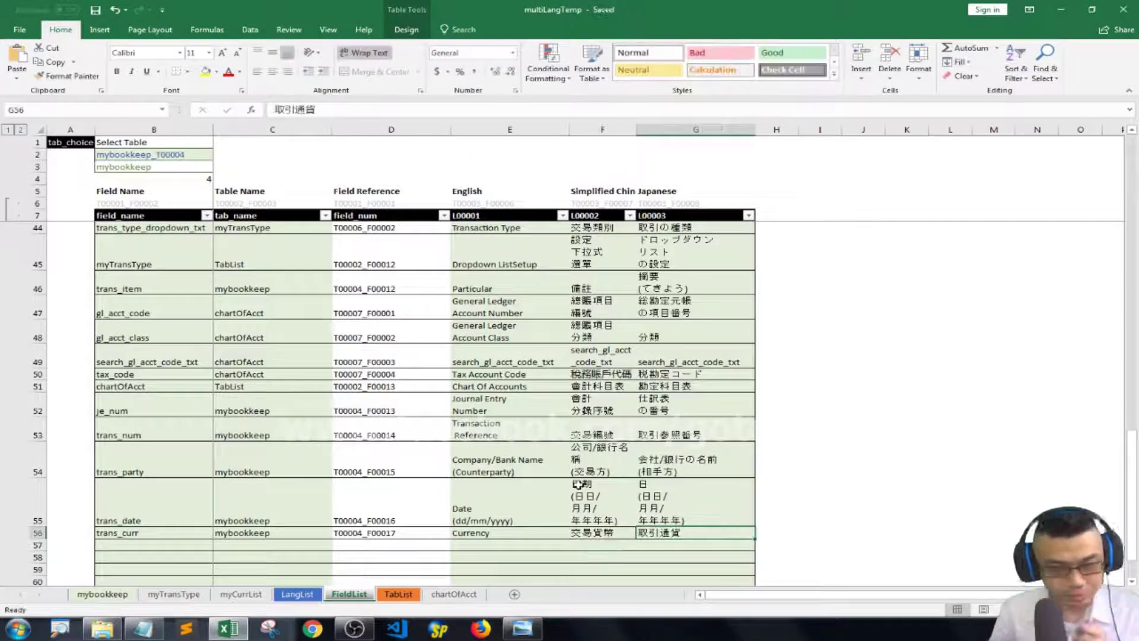
Autofit the width of the trans_curr column F in the mybookkeep sheet
click(112, 167)
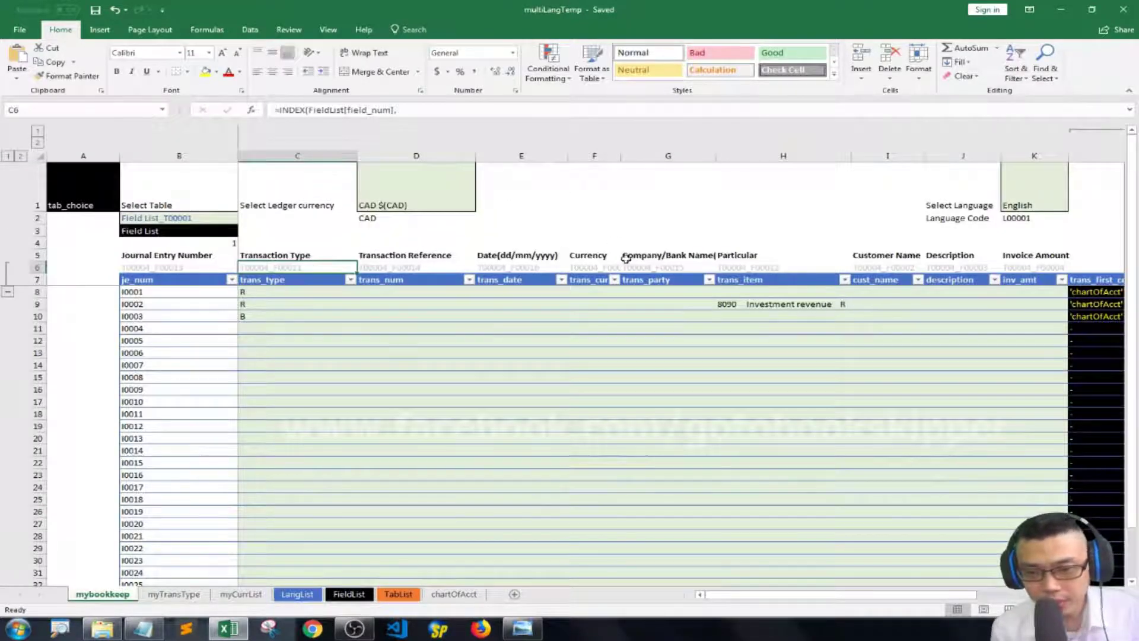
click(593, 279)
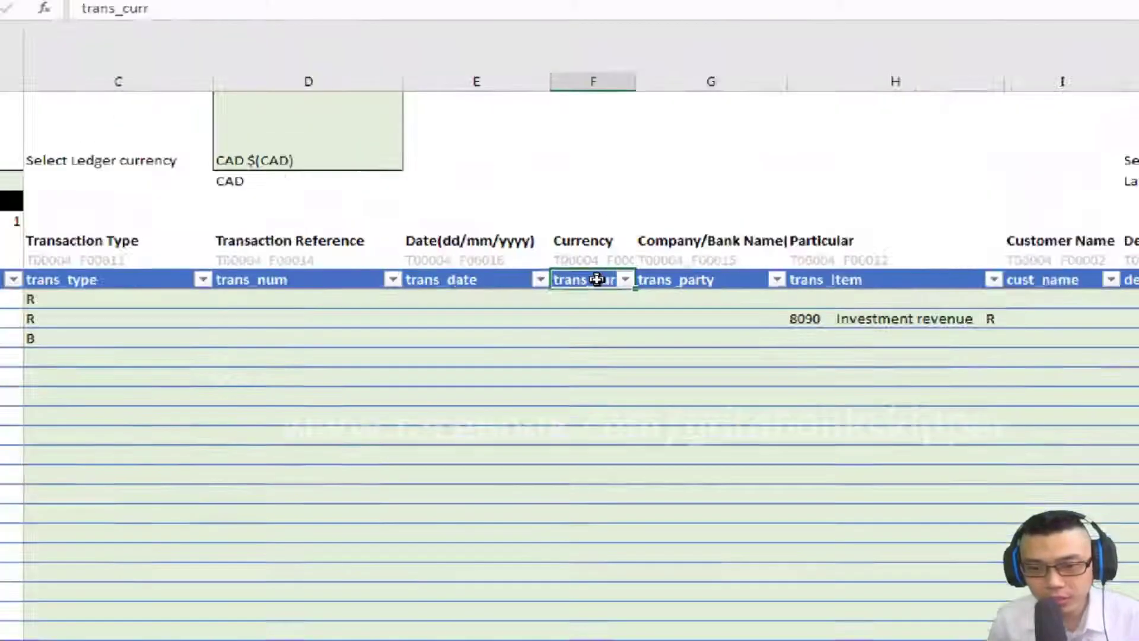
key(alt)
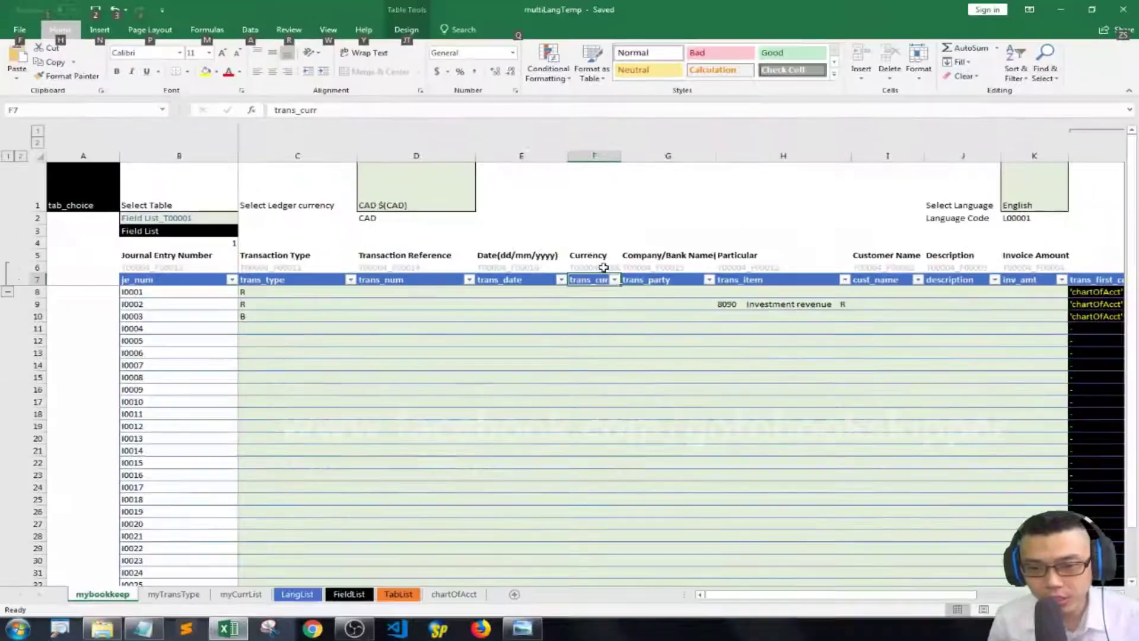
Copy the list source =myCurrListSelection from the data validation of the ledger currency cell D1
click(445, 208)
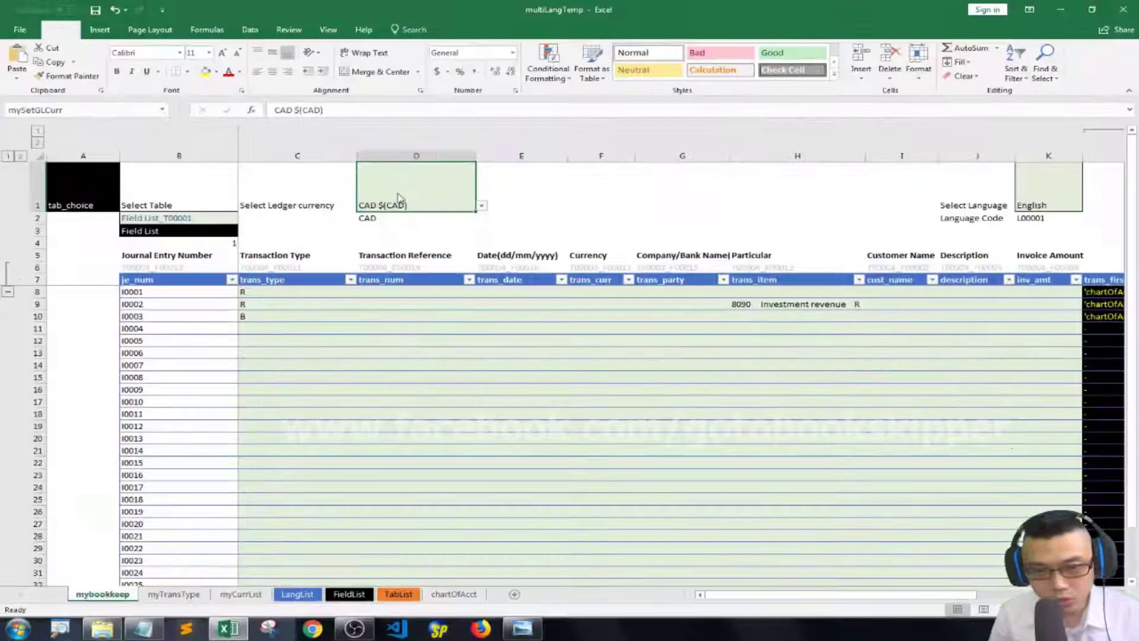
key(alt+a)
key(v)
key(v)
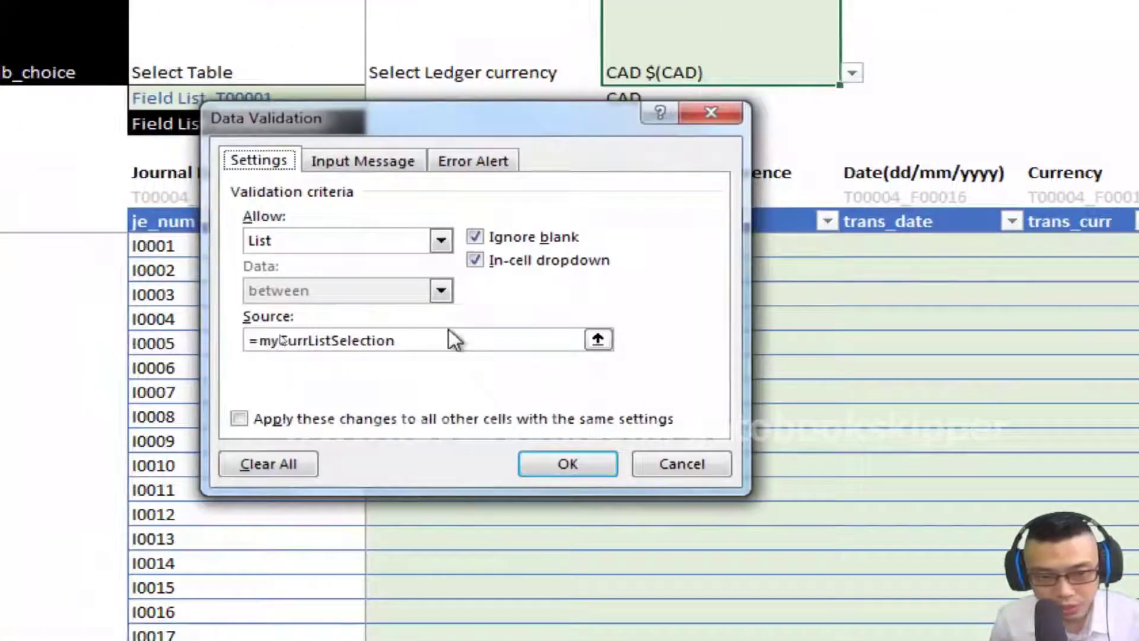
drag(437, 343, 316, 327)
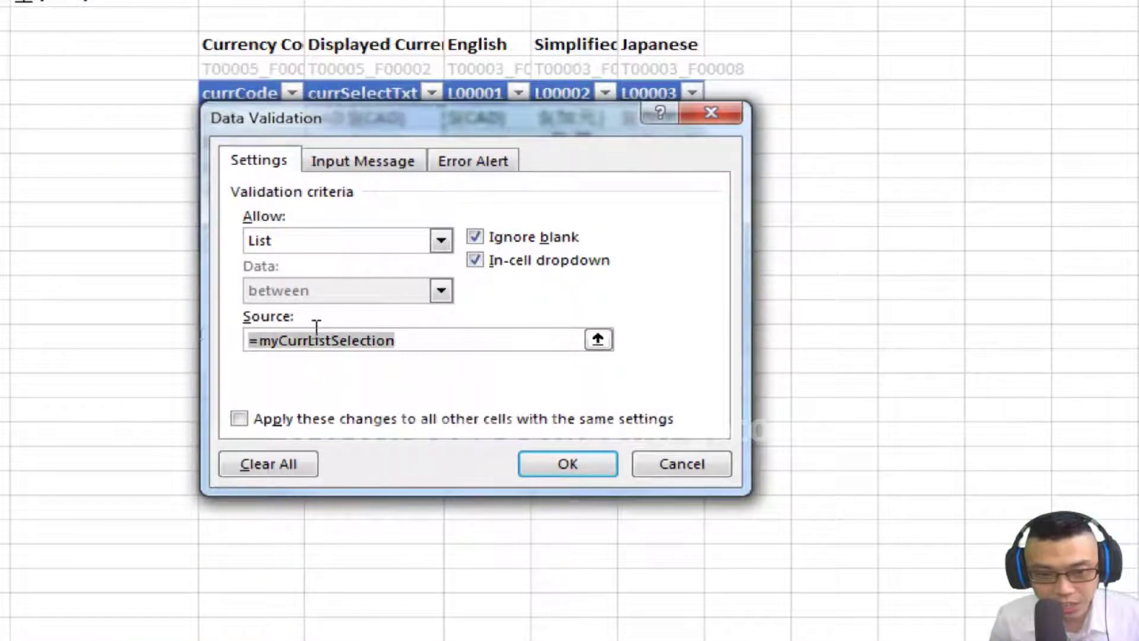
key(Return)
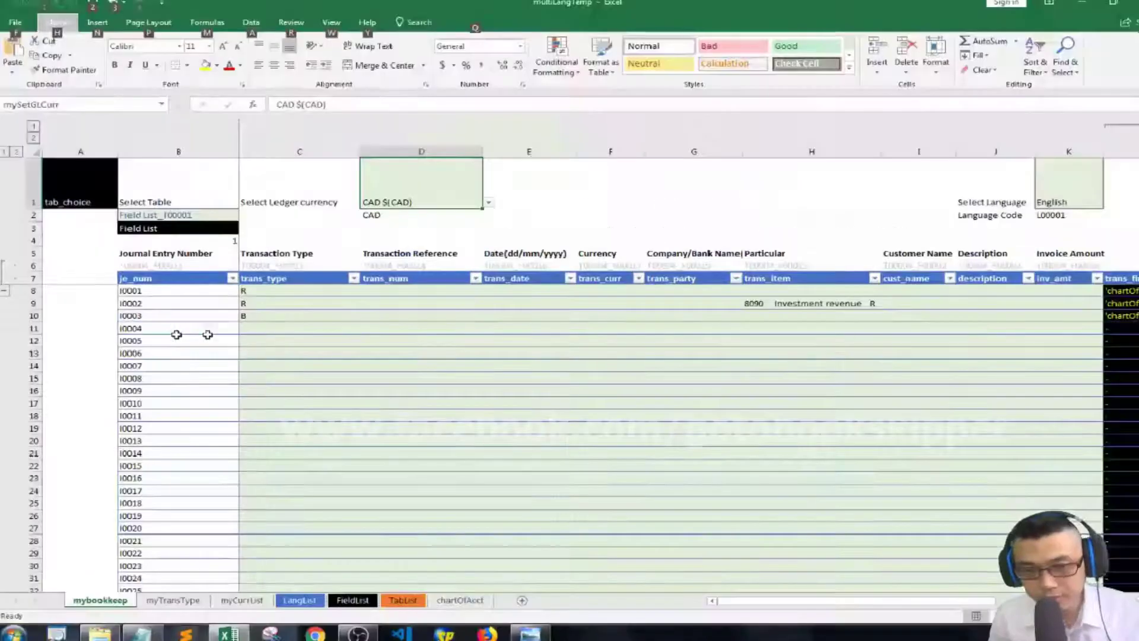
Give the first trans_curr cell F8 a List data validation with the source =myCurrListSelection
click(1073, 246)
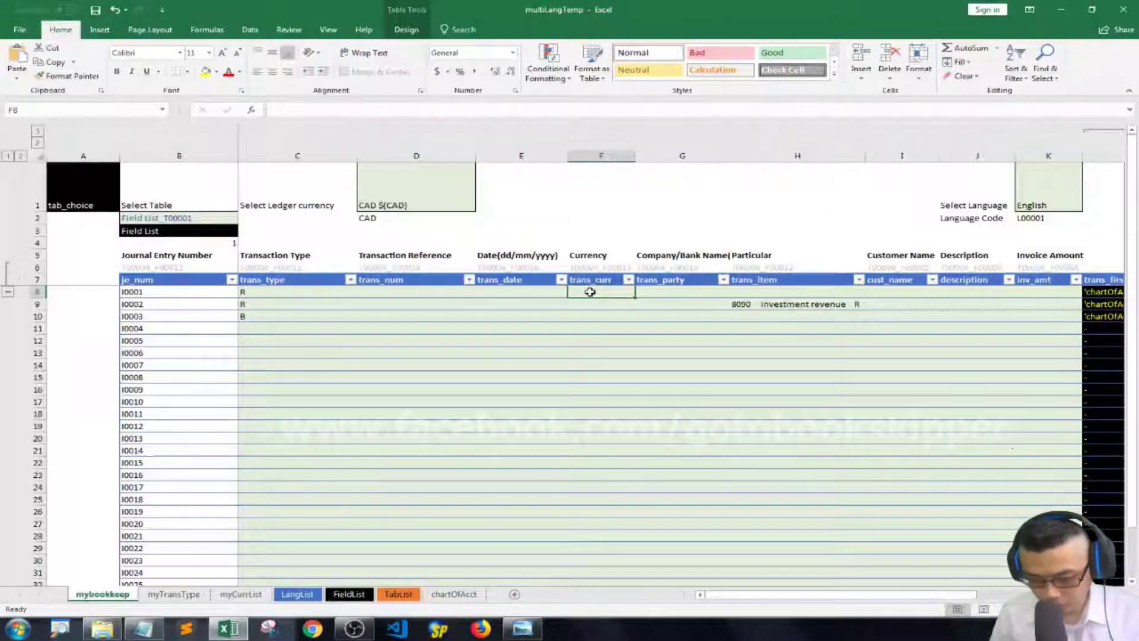
key(alt+a)
key(v)
key(v)
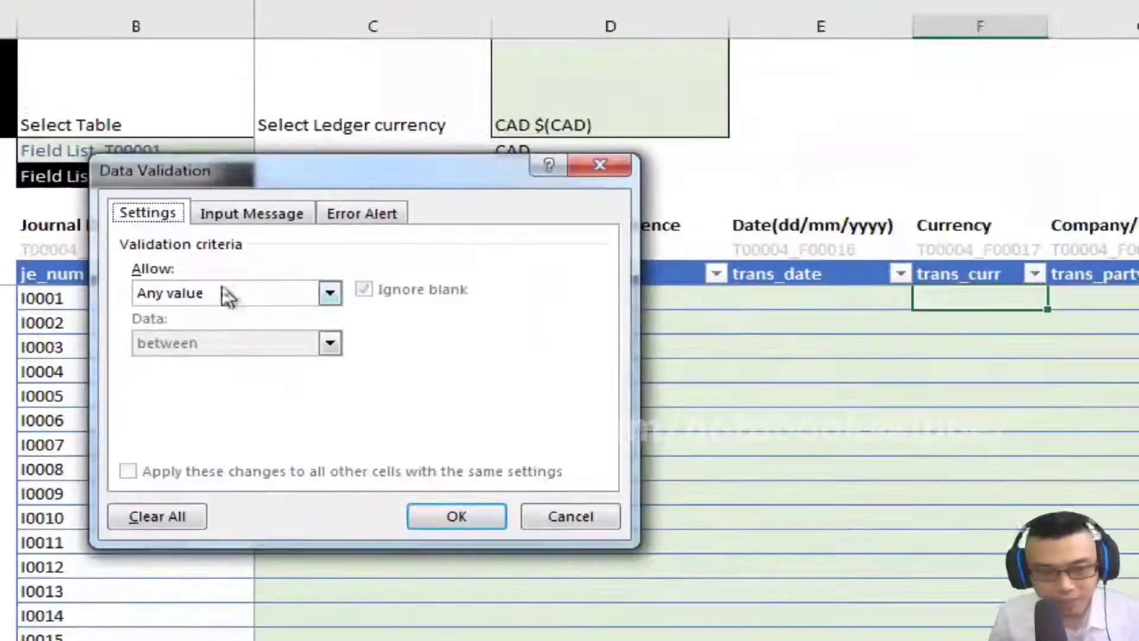
click(208, 290)
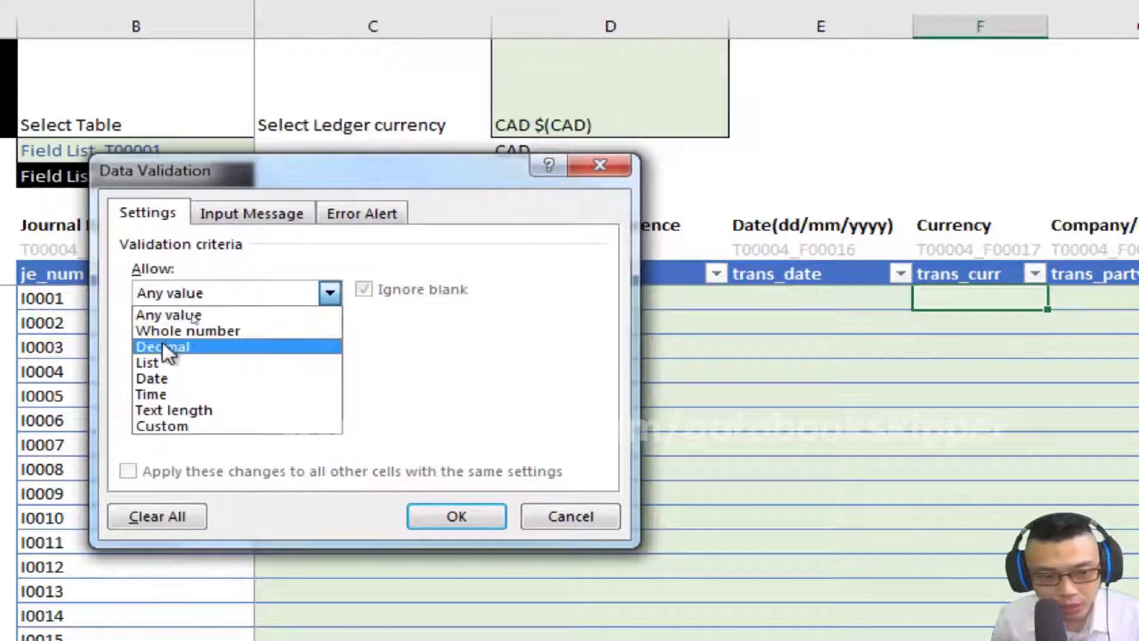
click(159, 363)
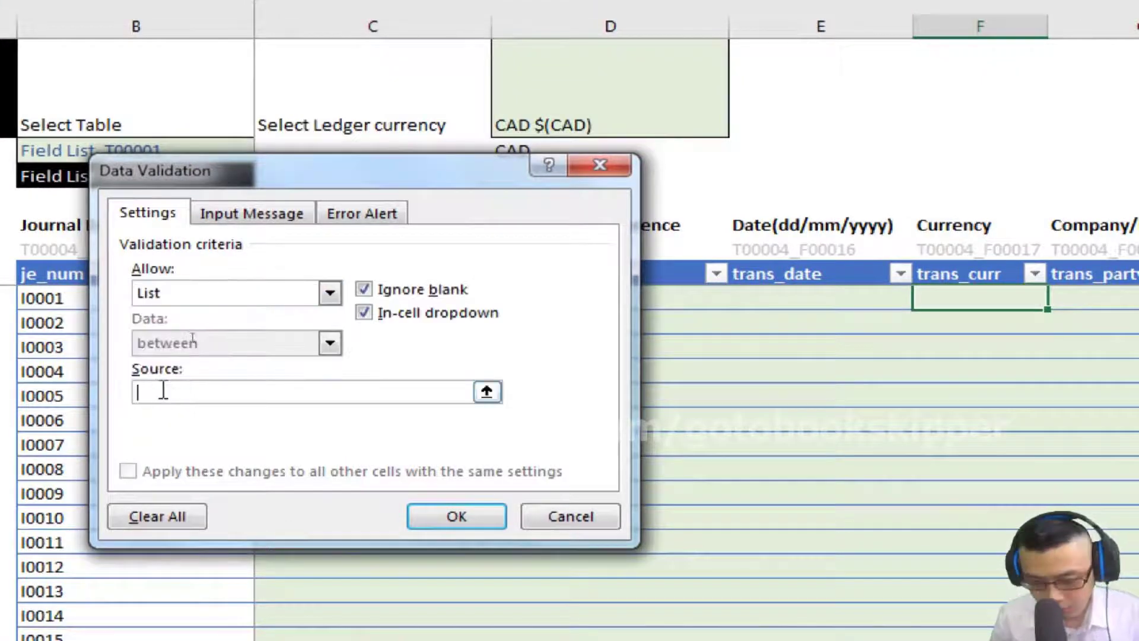
click(163, 389)
key(ctrl+v)
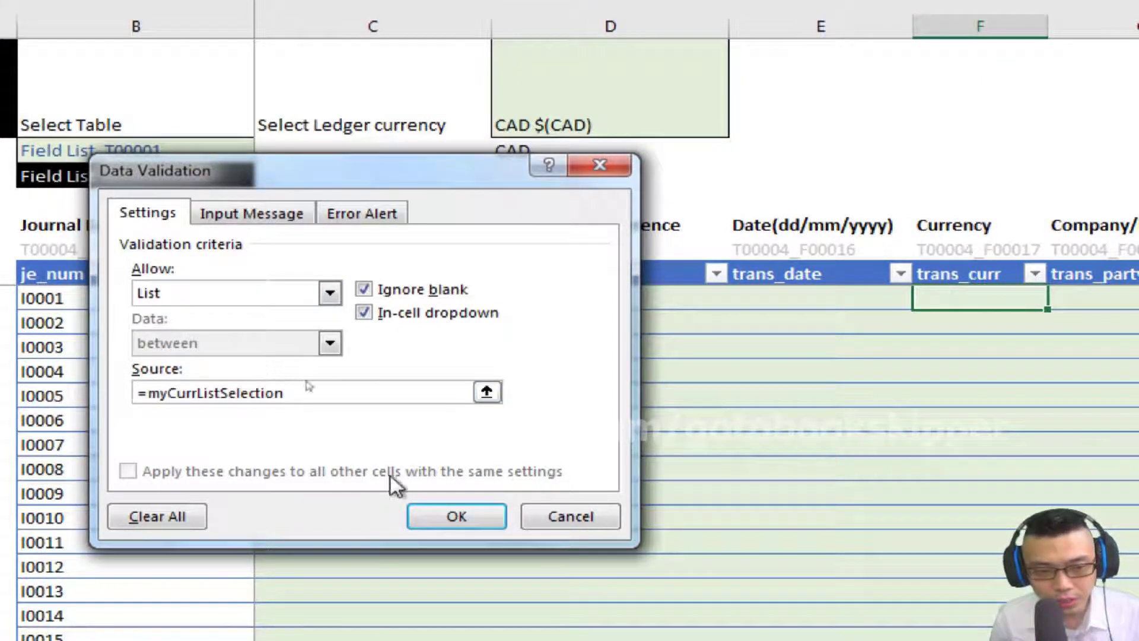
click(454, 517)
Check the currency dropdown in F8 and copy the cell down the whole trans_curr column
click(1059, 297)
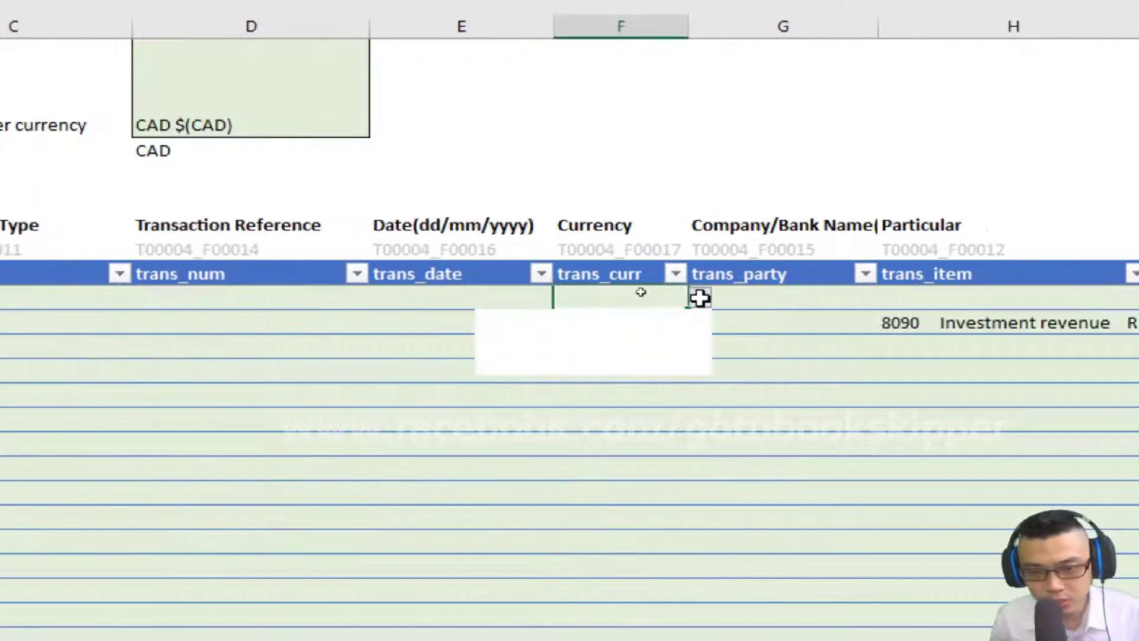
key(Down)
key(Down)
key(Down)
key(Up)
key(Up)
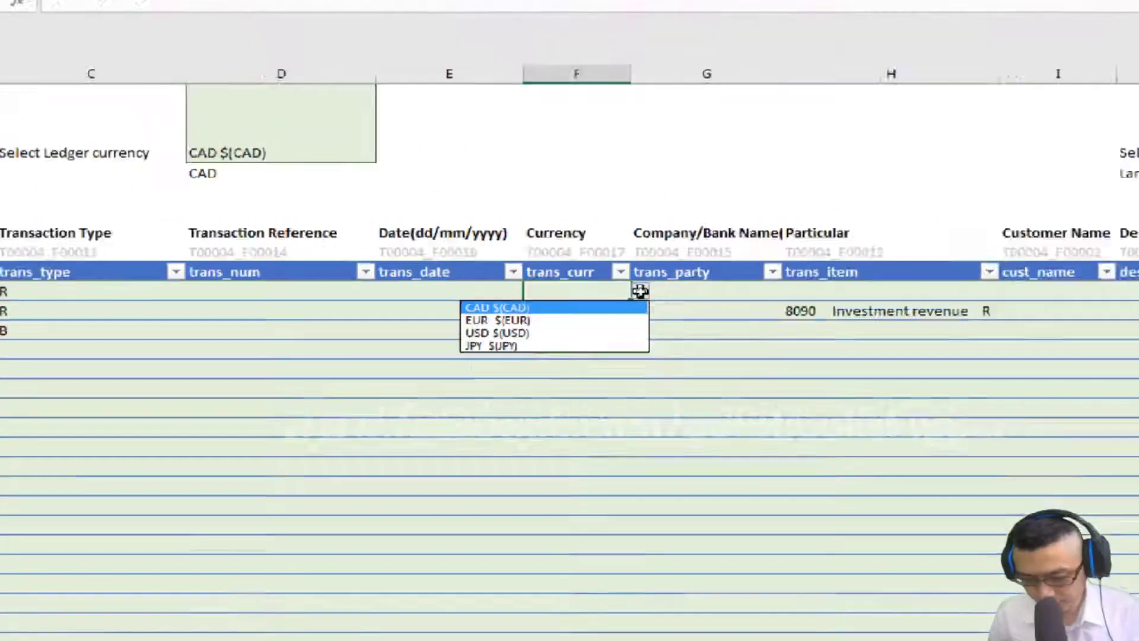
key(ctrl+c)
key(ctrl+shift+Down)
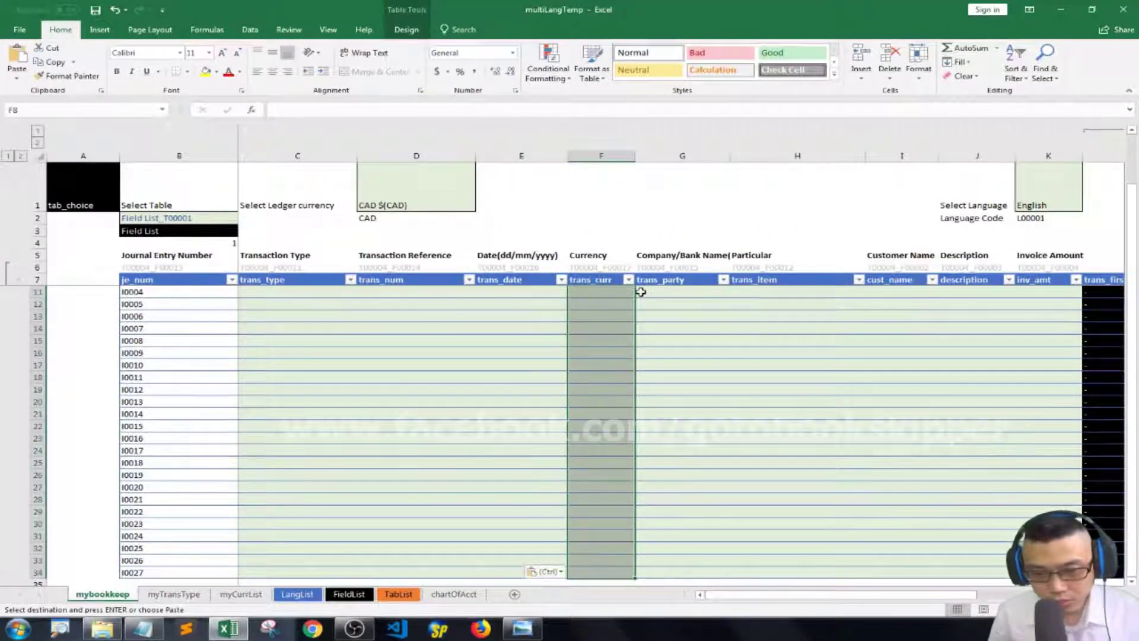
key(ctrl+Up)
key(Down)
key(Escape)
key(Down)
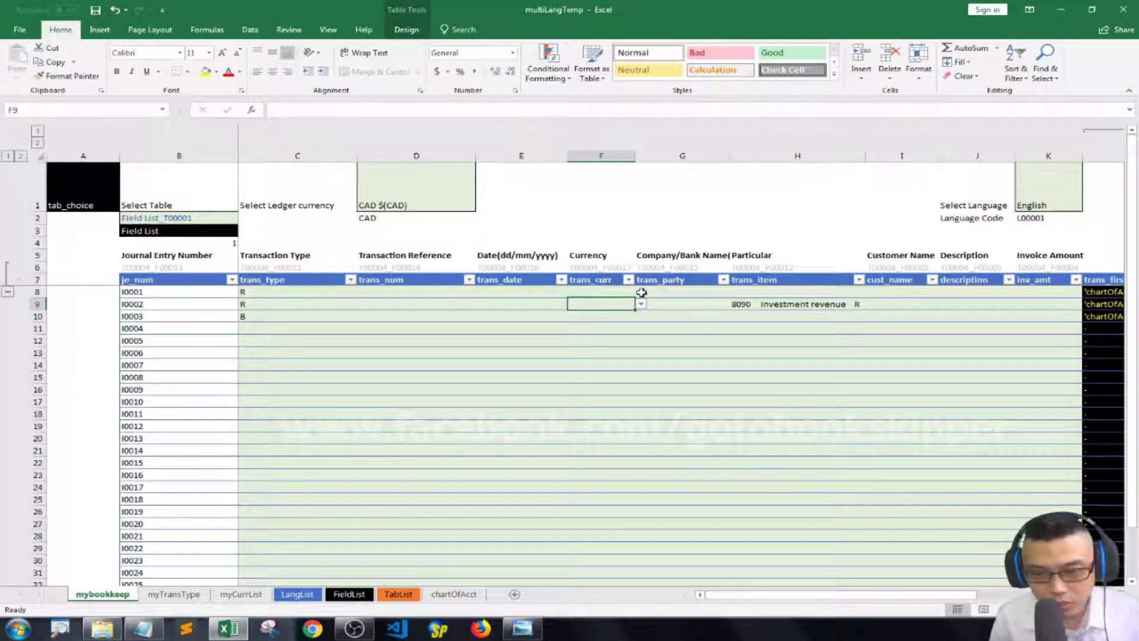
Choose CAD $(CAD) in F8 and EUR $(EUR) in F9 from the currency dropdowns, and save the workbook
click(640, 302)
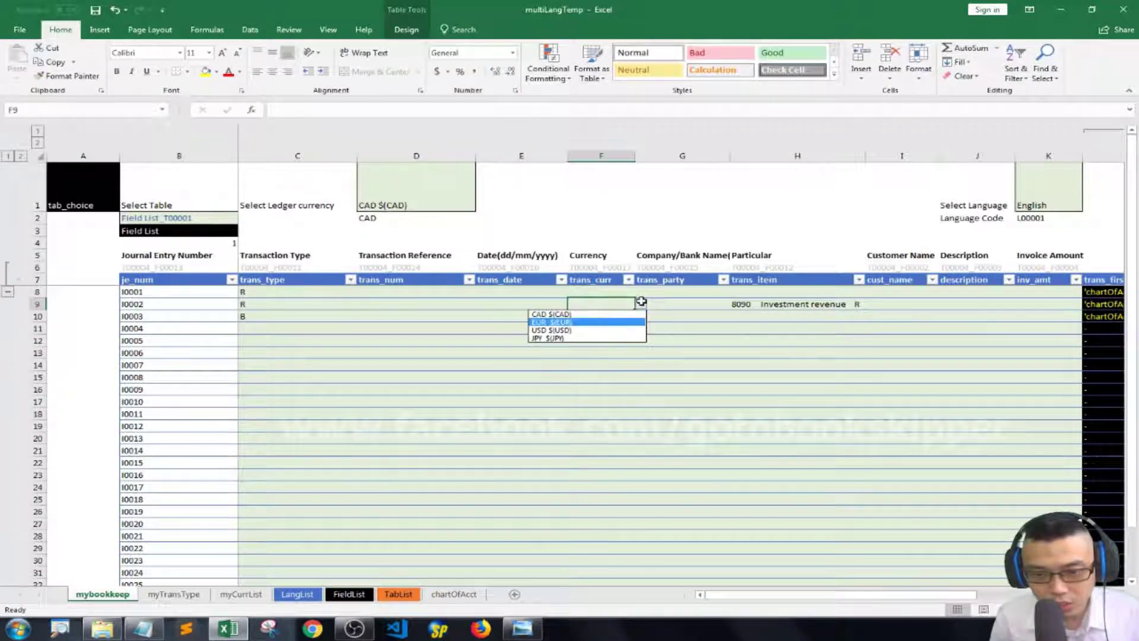
key(Escape)
key(Up)
click(639, 294)
click(638, 301)
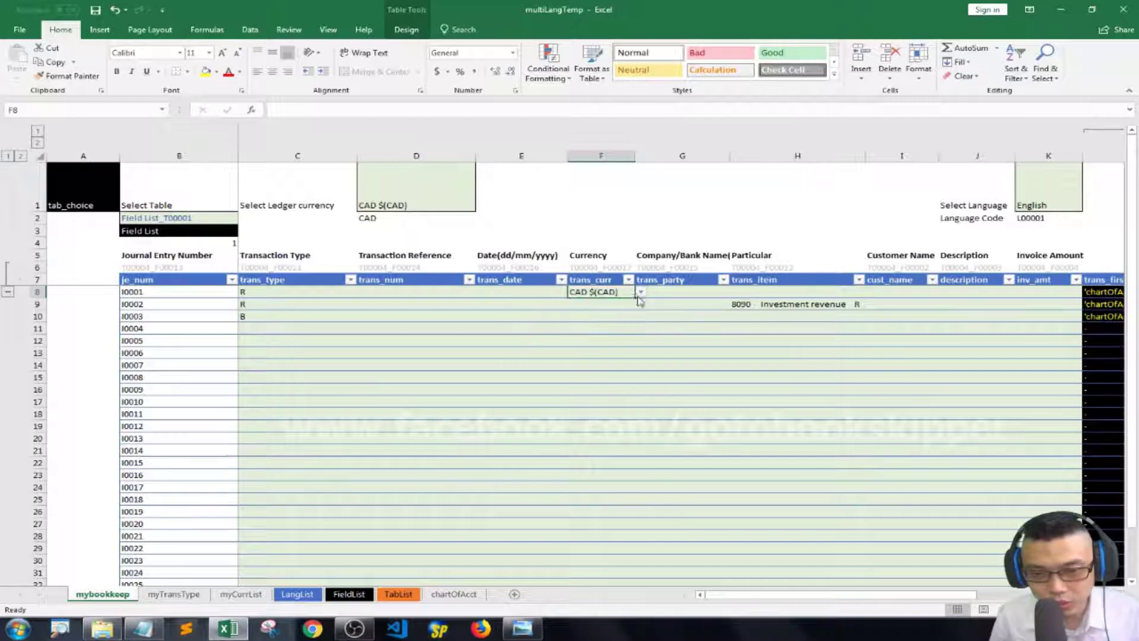
key(Down)
key(alt+Down)
key(Down)
key(Return)
key(ctrl+Up)
key(Down)
key(Down)
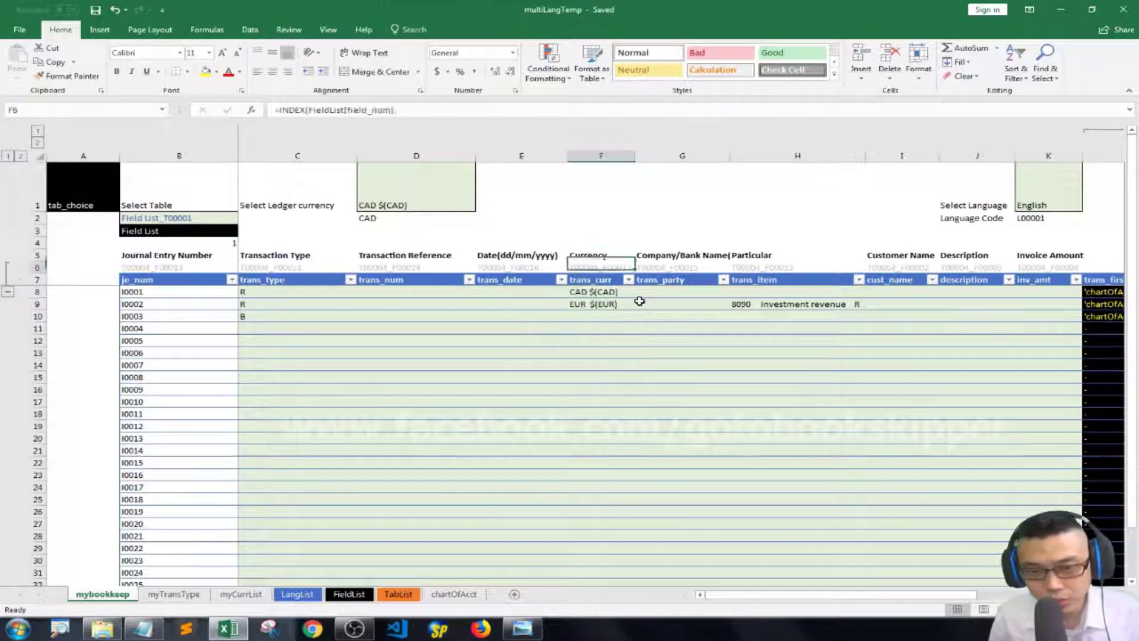
Consult the Notepad notes for the next field and rename the cust_name header in I7 as trans_total
key(alt+Tab)
click(649, 137)
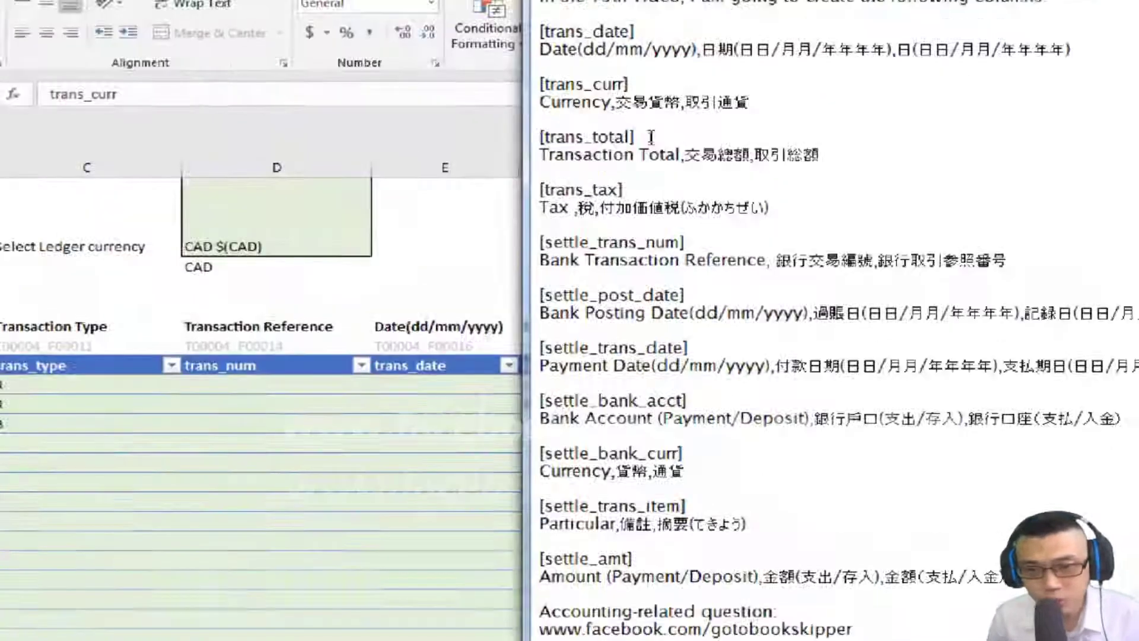
key(Home)
click(523, 312)
click(669, 279)
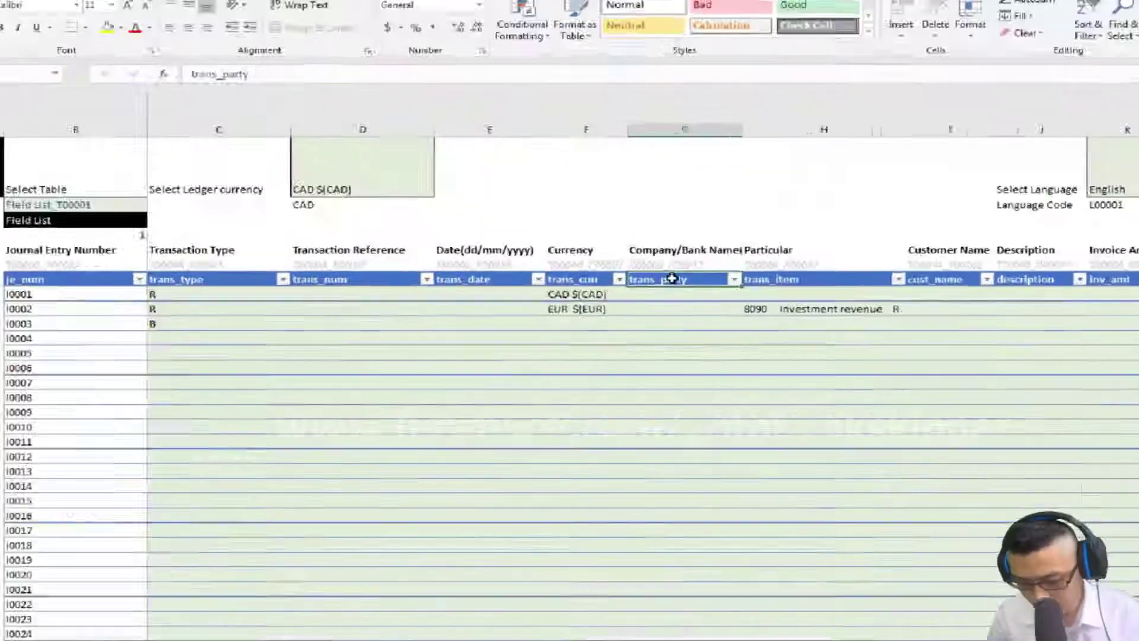
click(894, 281)
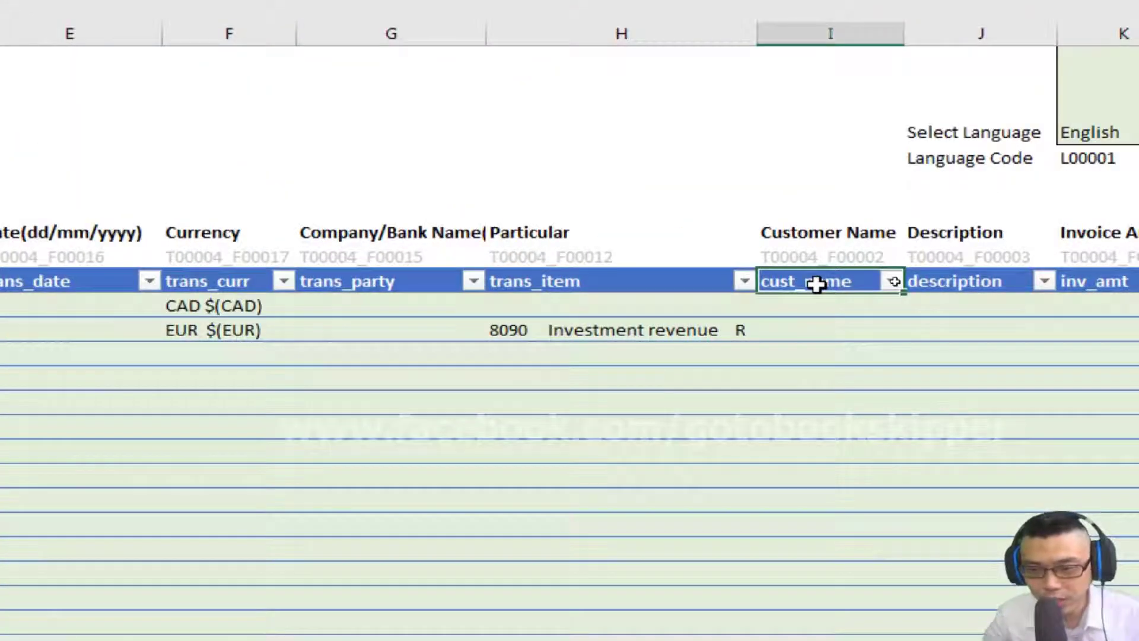
text(trans_total)
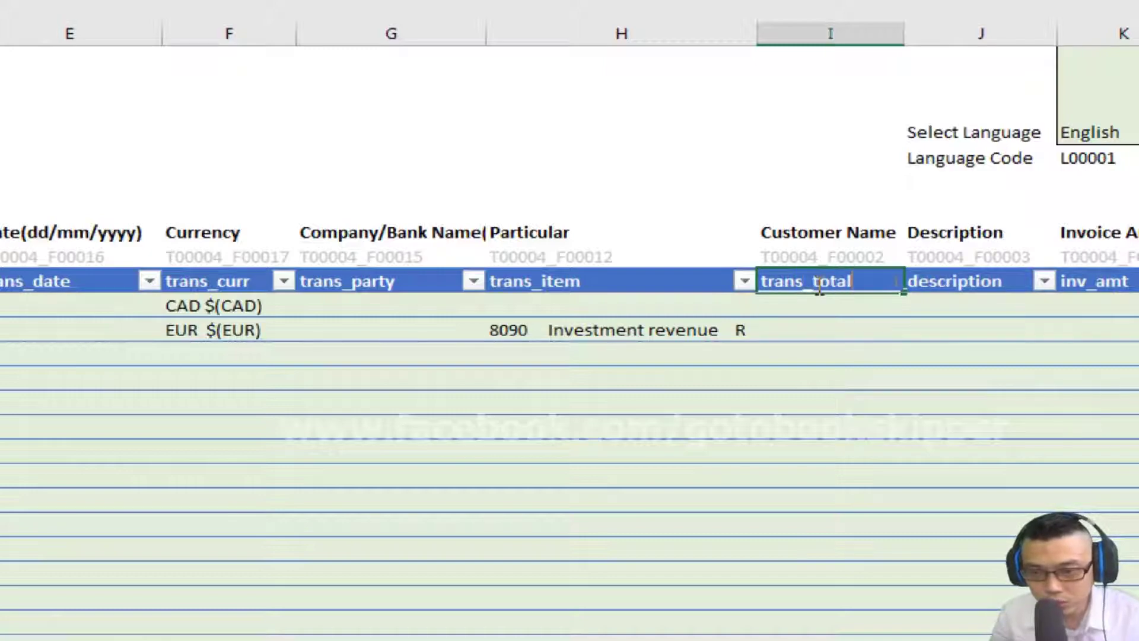
key(Return)
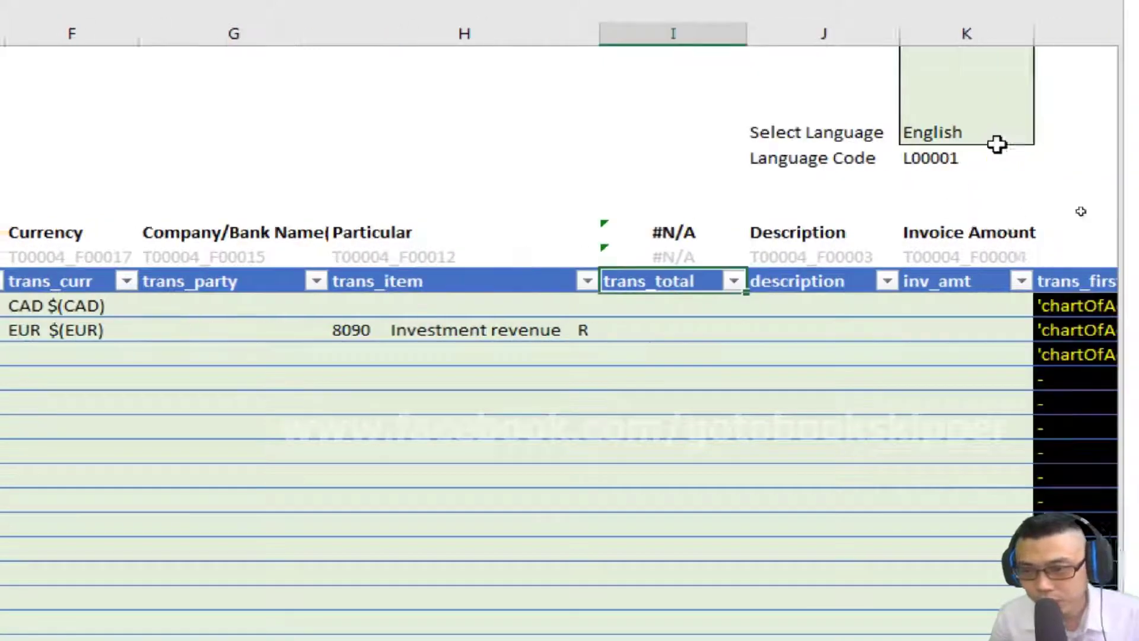
Move the language selection block J1:K2 to E1:F2, beside the ledger currency cells
drag(973, 71, 1098, 157)
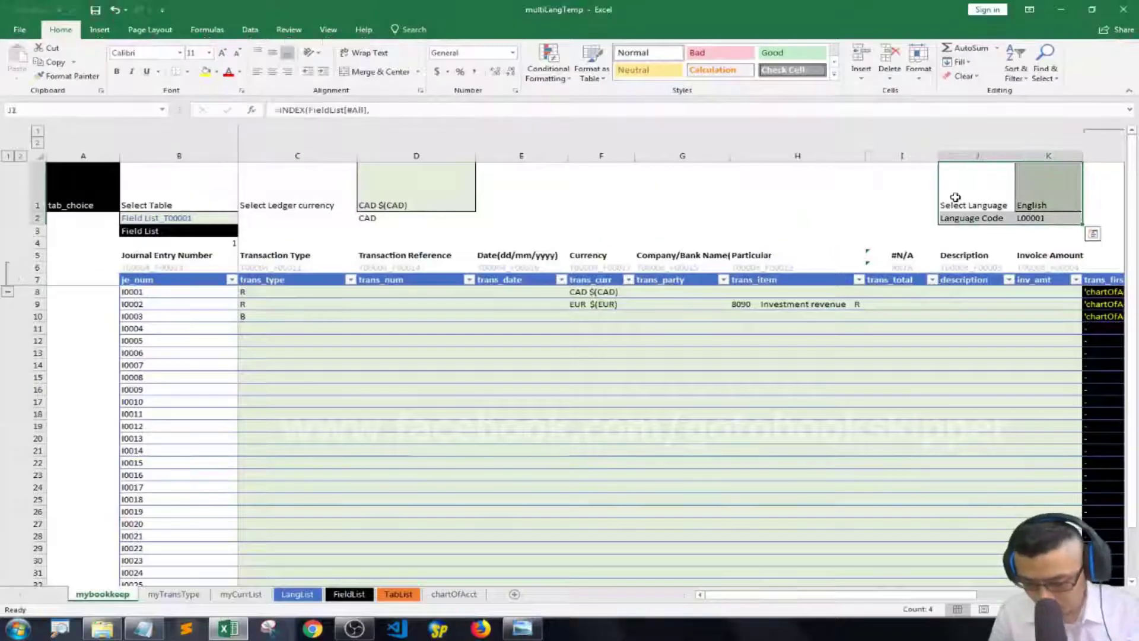
key(ctrl+x)
key(ctrl+q)
key(Left)
key(Escape)
key(Left)
key(Left)
key(Left)
key(Left)
key(Left)
key(ctrl+v)
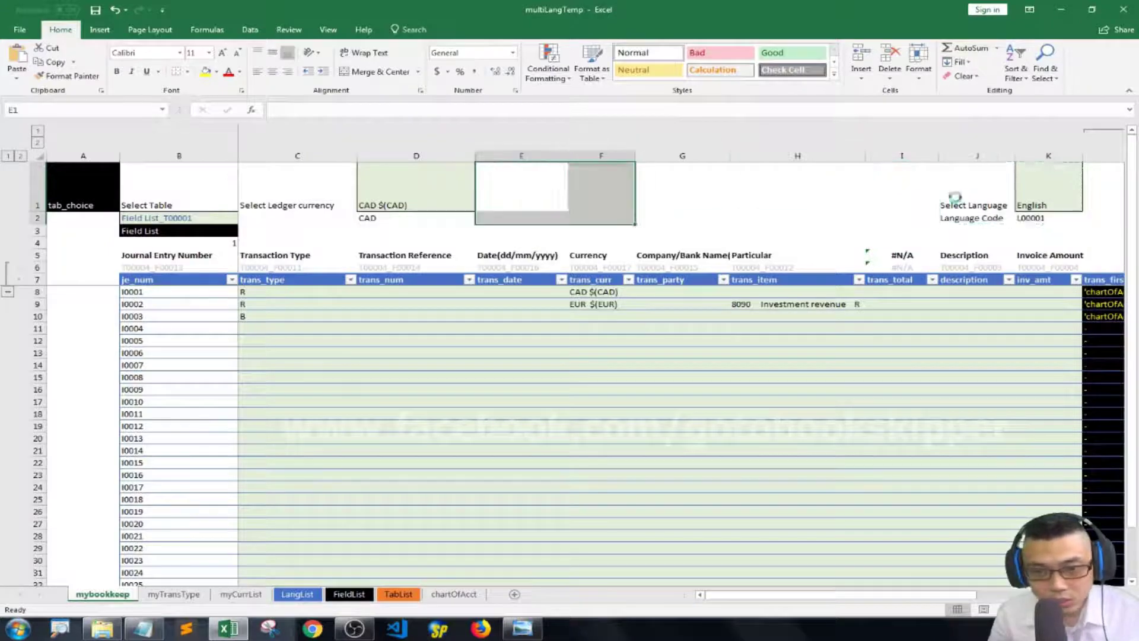
Insert a table column before description and name its header in J7 trans_tax
key(Right)
key(Right)
key(Right)
key(Right)
right_click(975, 156)
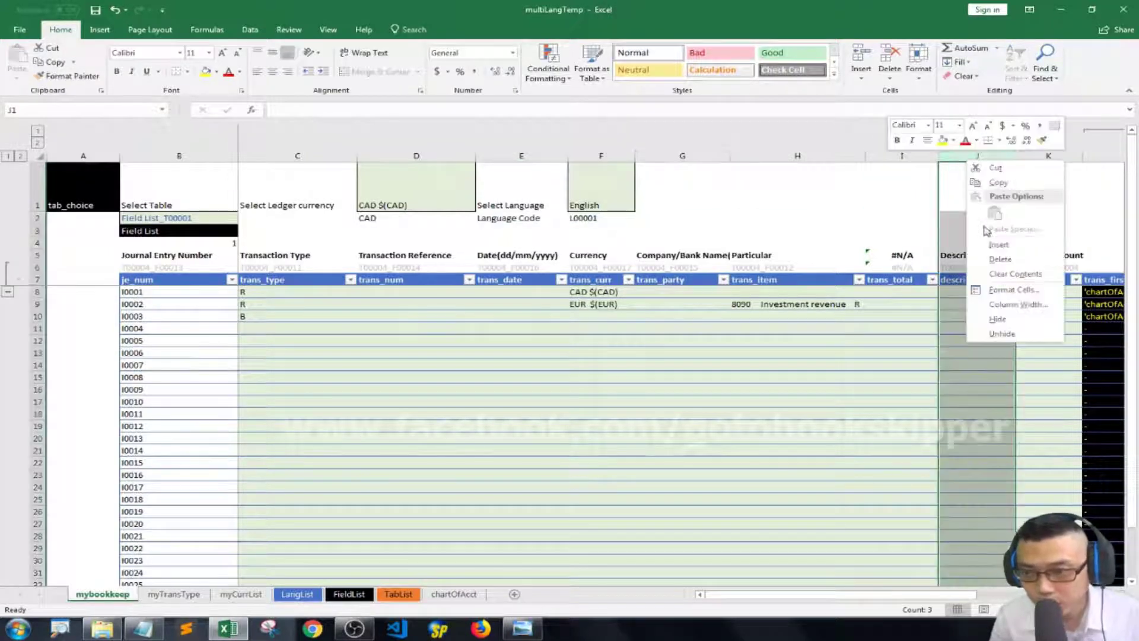
click(990, 242)
key(ctrl+Down)
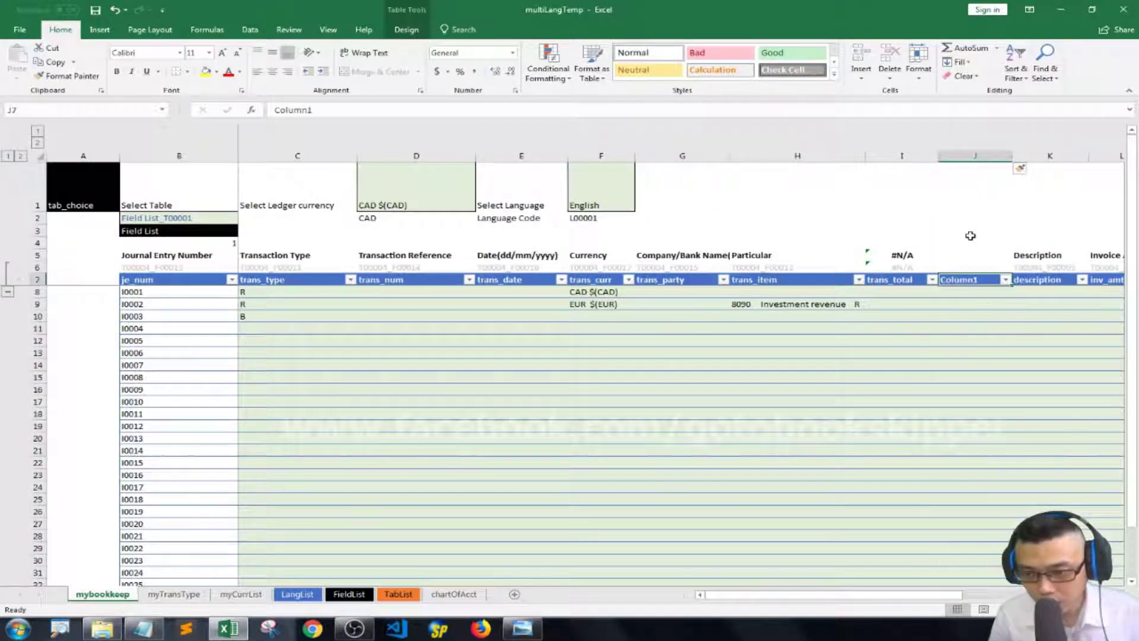
alt+click(971, 236)
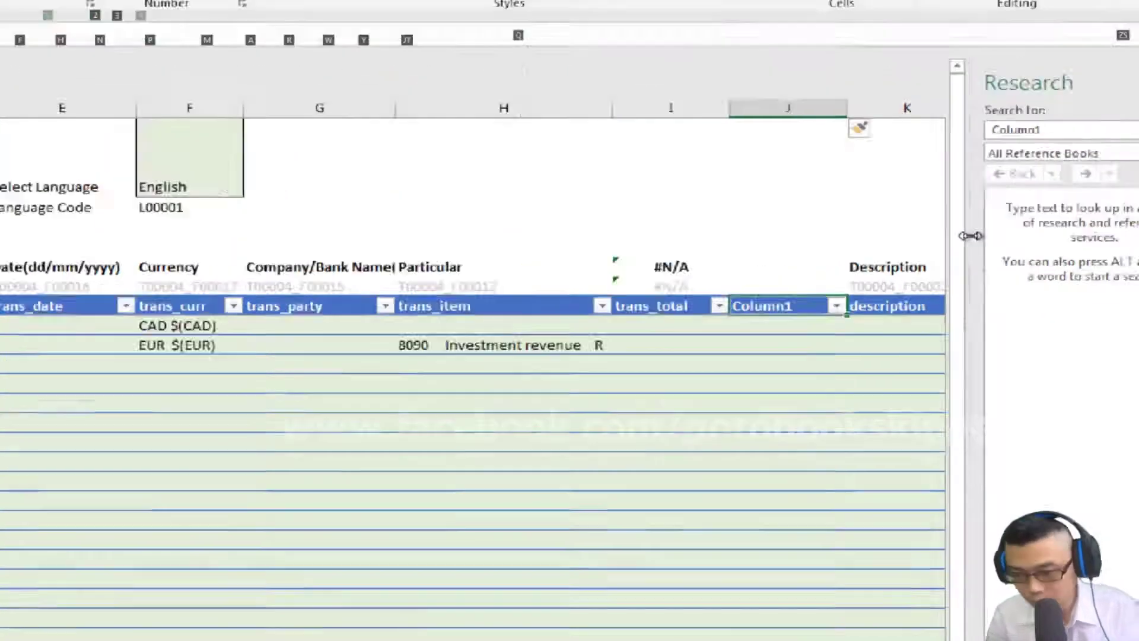
click(1128, 141)
key(BackSpace)
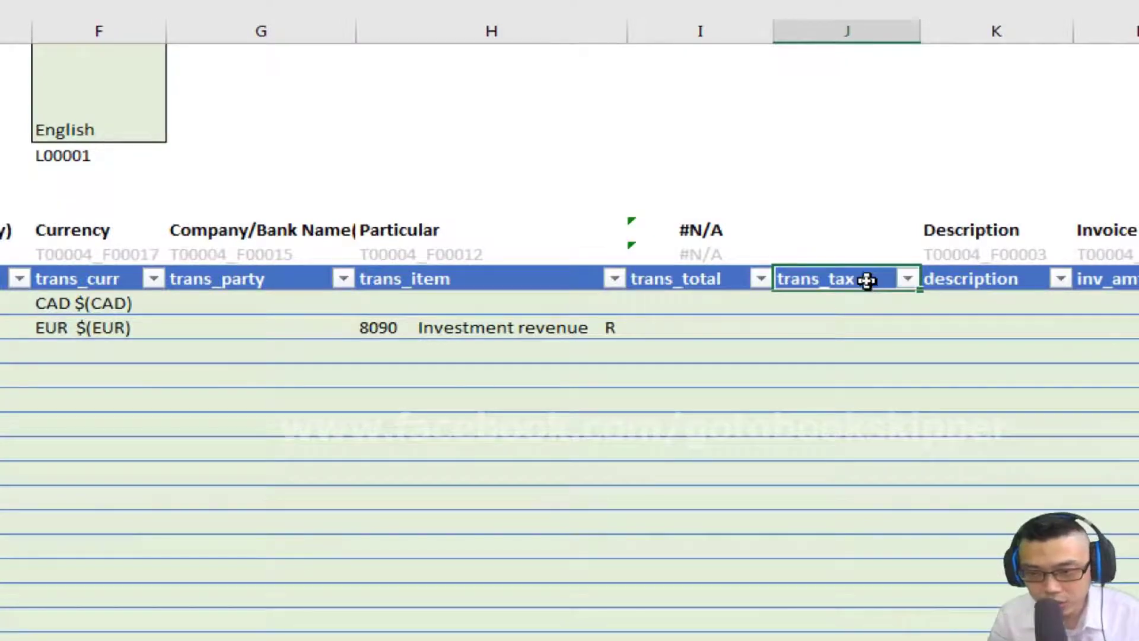
key(Return)
Consult the je_num_pic1 reference image and add a thick border along the left edge of column K
click(959, 30)
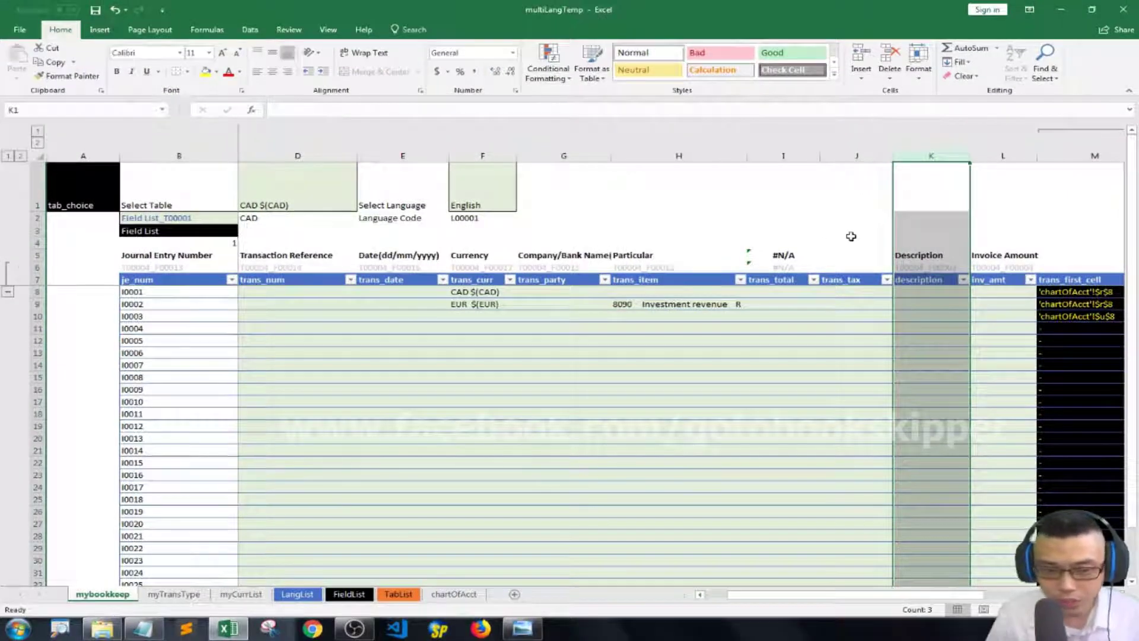
click(518, 631)
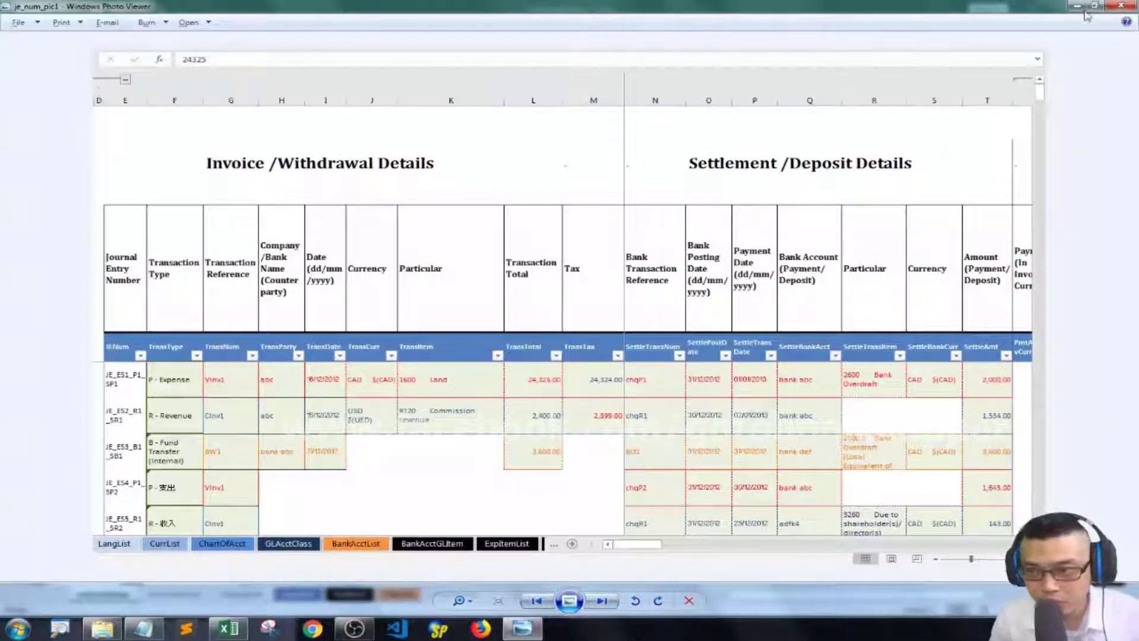
click(1076, 6)
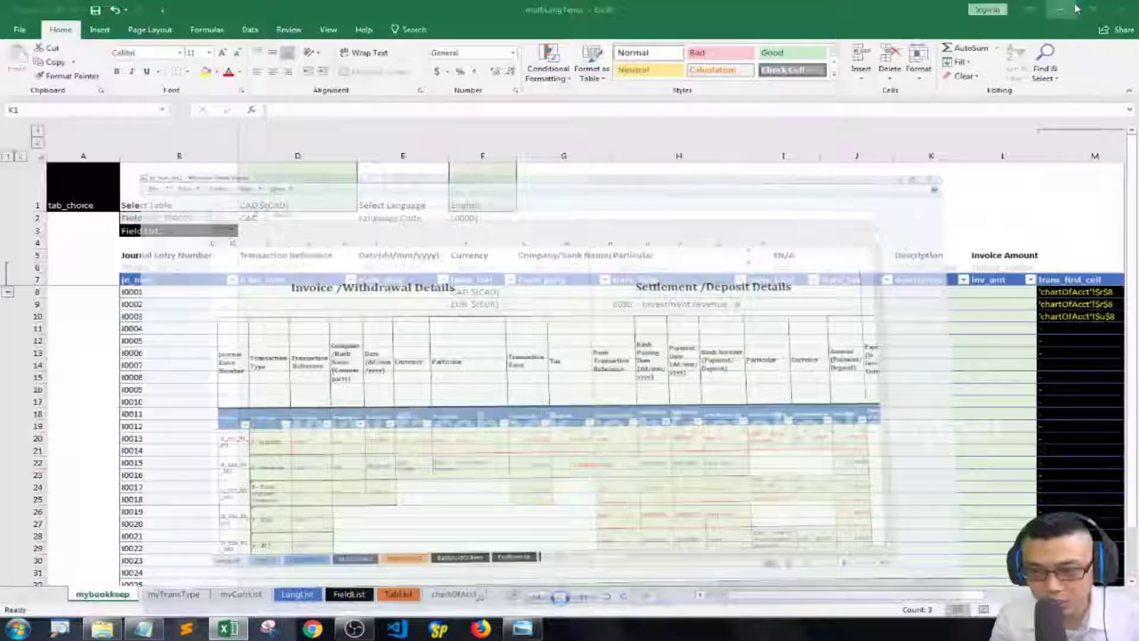
key(ctrl+1)
click(262, 204)
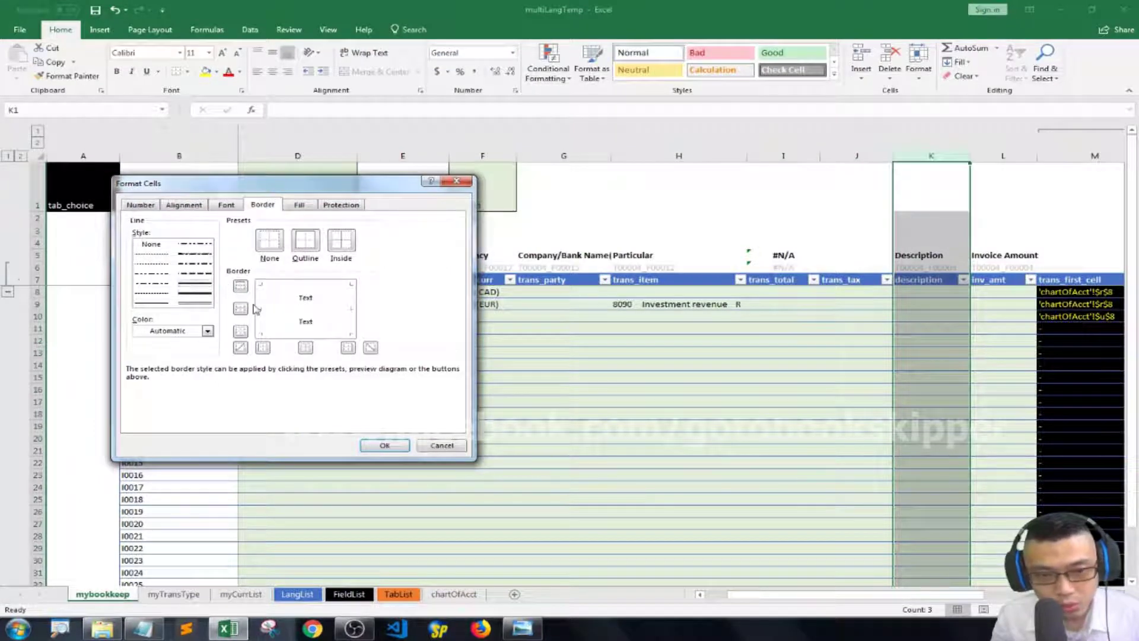
click(385, 446)
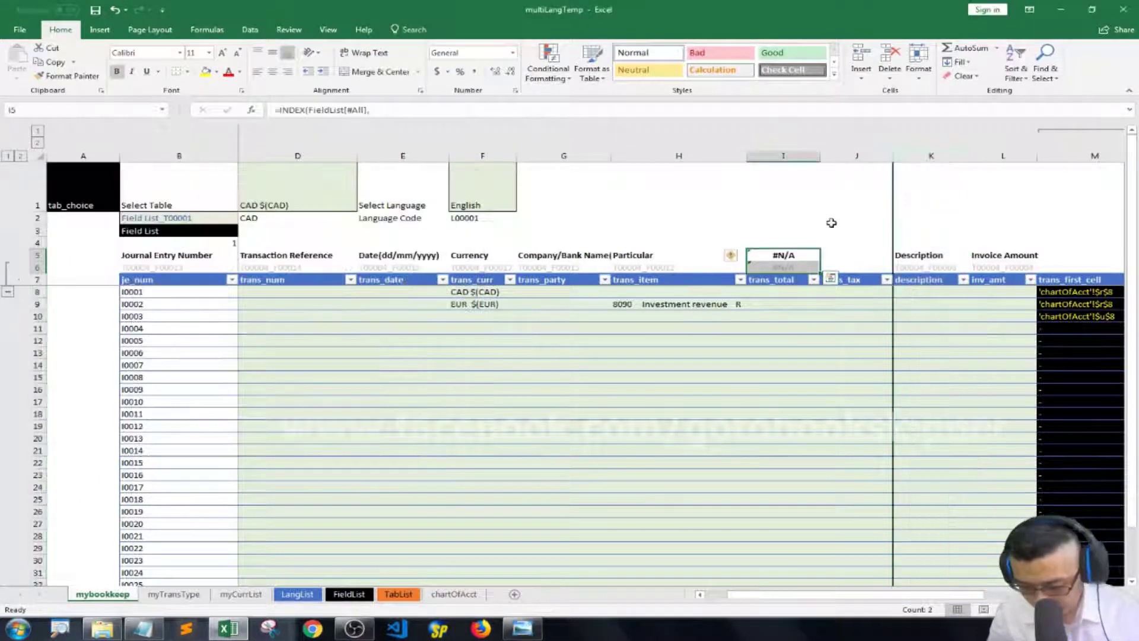
Copy the heading lookup formulas from I5:I6 into J5:J6 above the trans_tax column
key(ctrl+c)
key(Right)
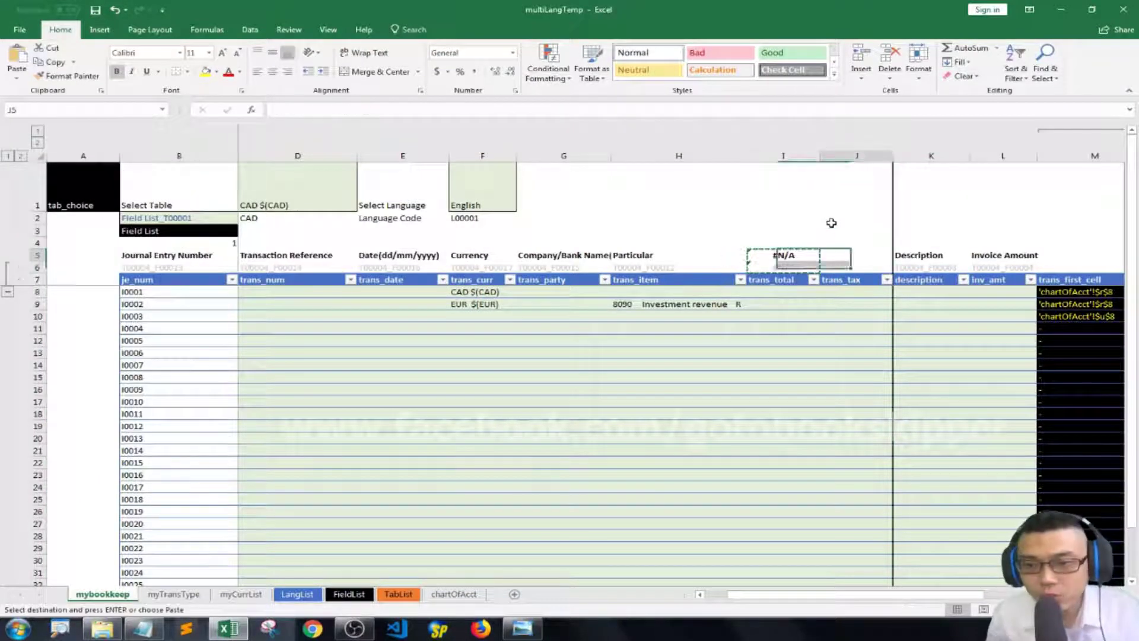
key(Return)
key(Down)
key(Down)
key(Left)
key(Left)
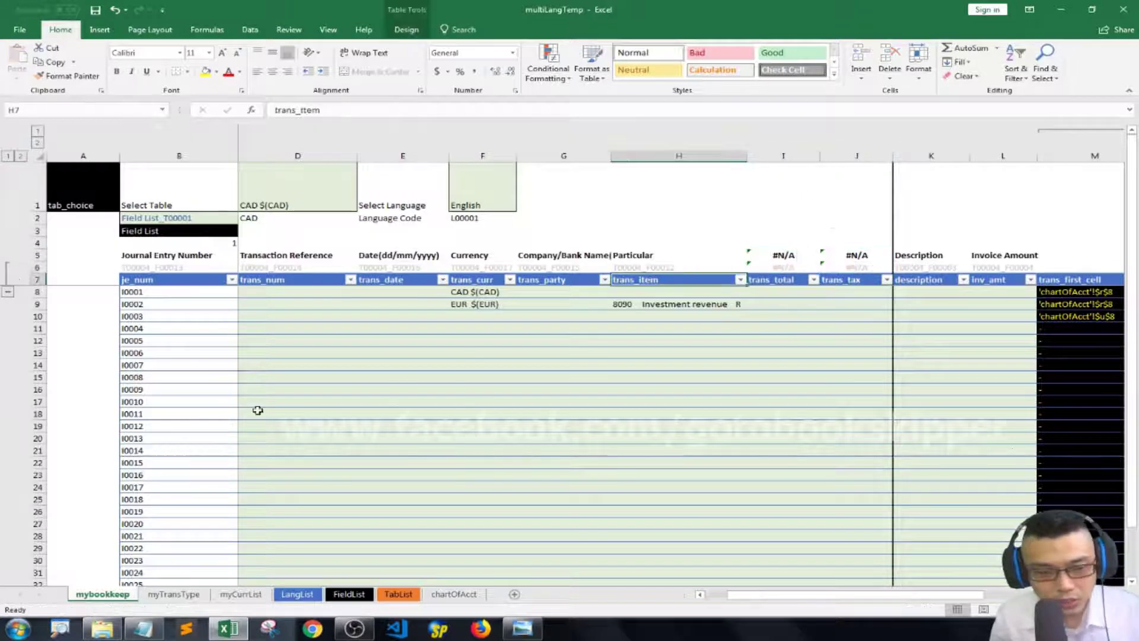
Add trans_total and trans_tax as new field names in the first empty rows of the FieldList table
click(142, 235)
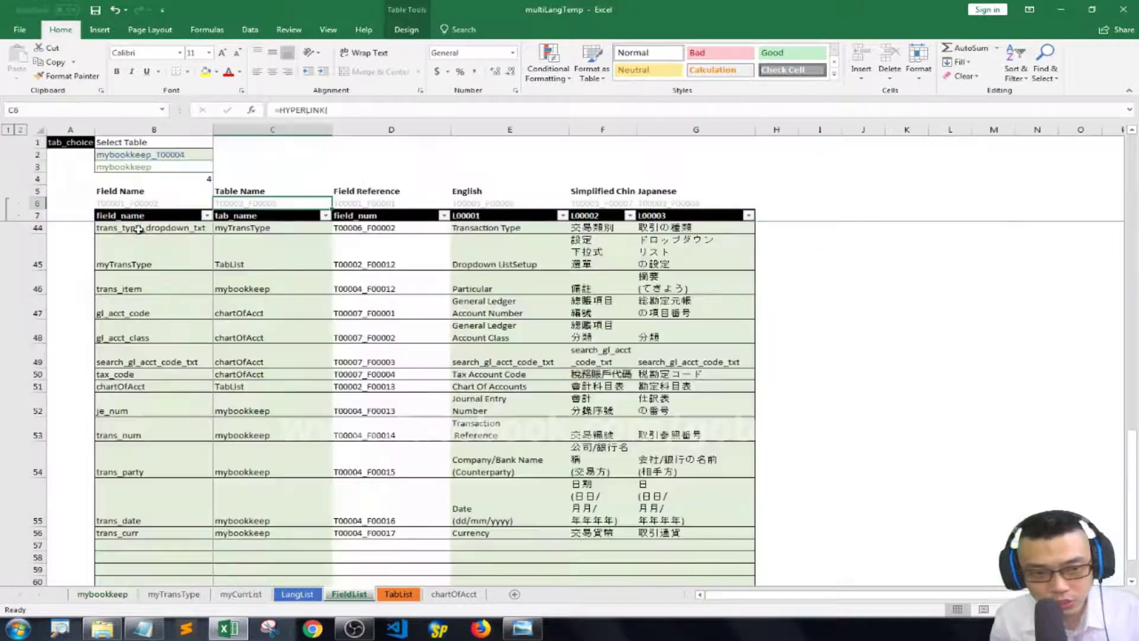
scroll(191, 377, down, 5)
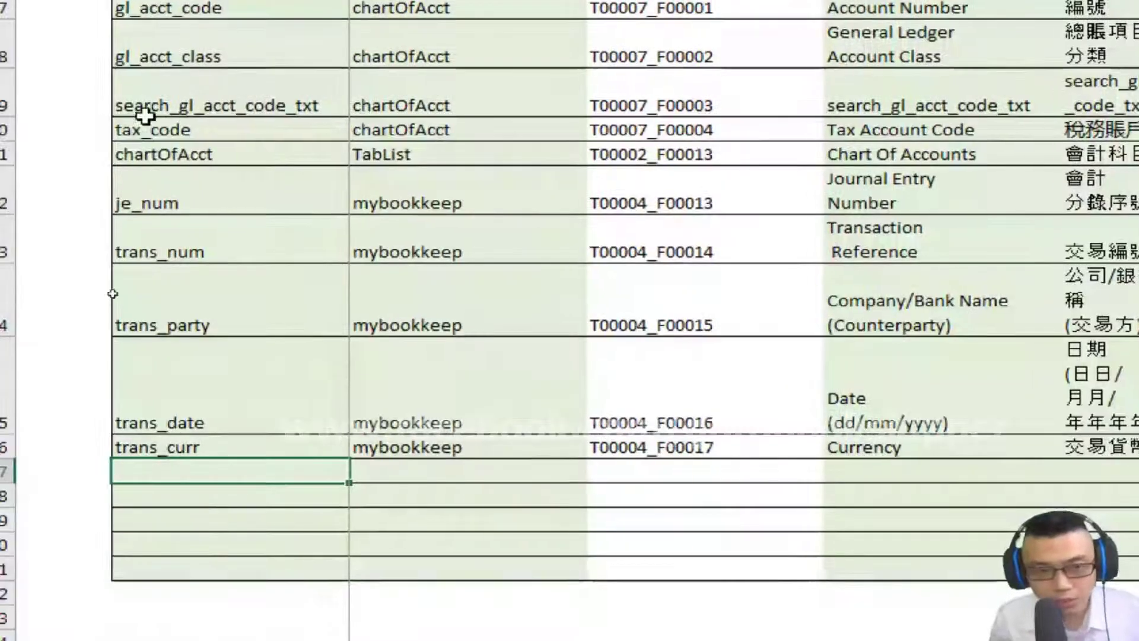
text(trans_total)
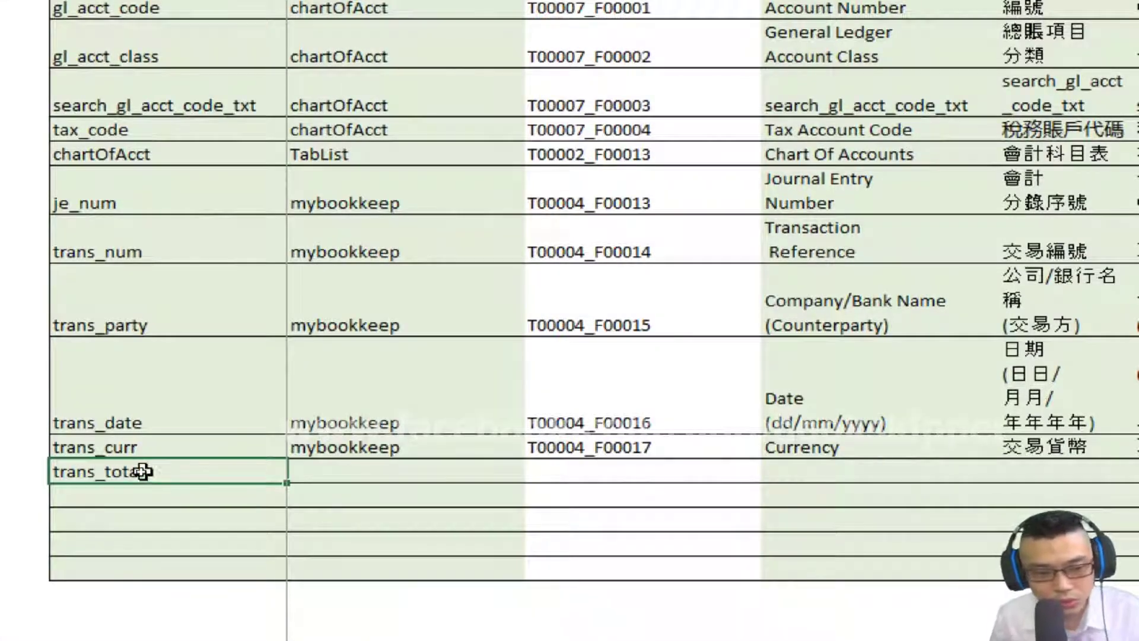
key(Return)
text(trans_tax)
key(Return)
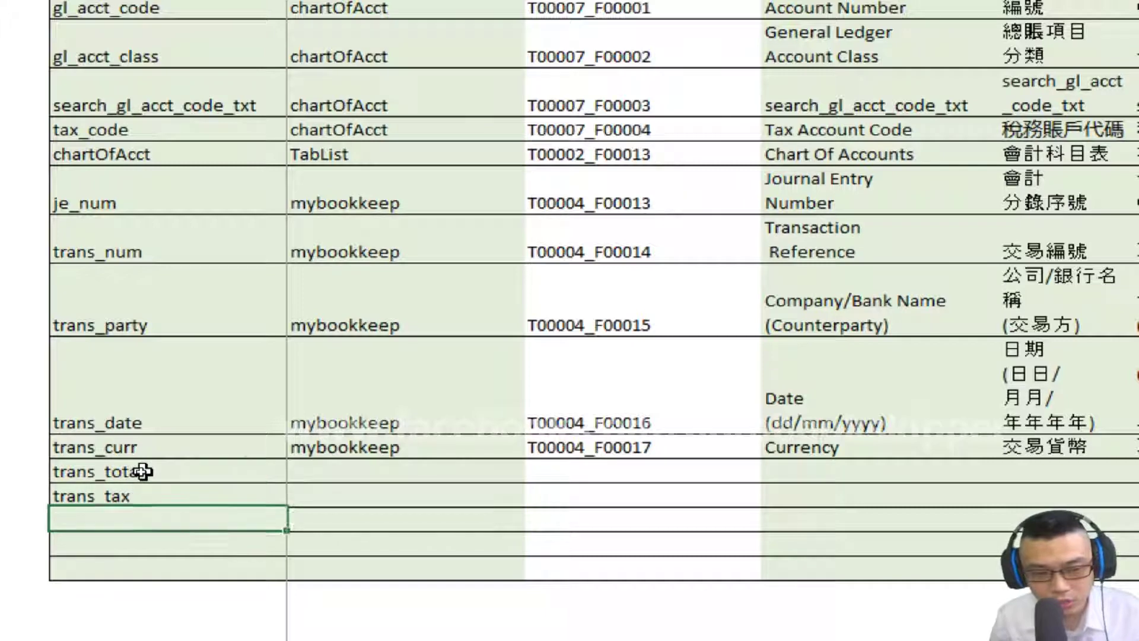
Set the table name of the trans_total field to mybookkeep
key(Up)
key(Up)
click(500, 462)
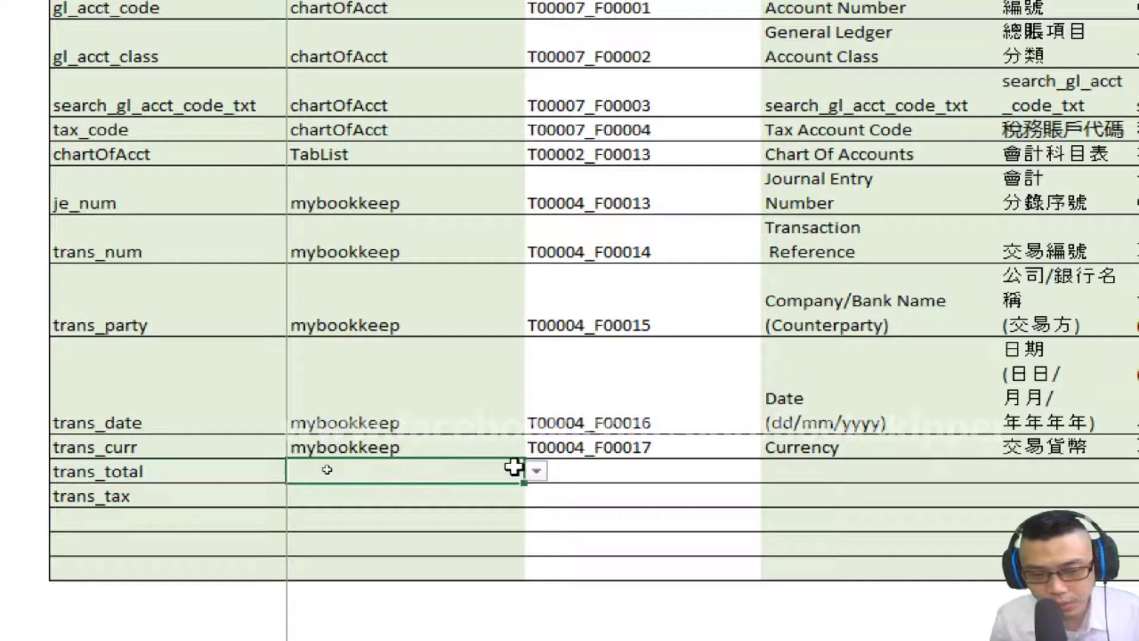
click(535, 474)
key(Down)
key(Down)
key(Down)
key(Down)
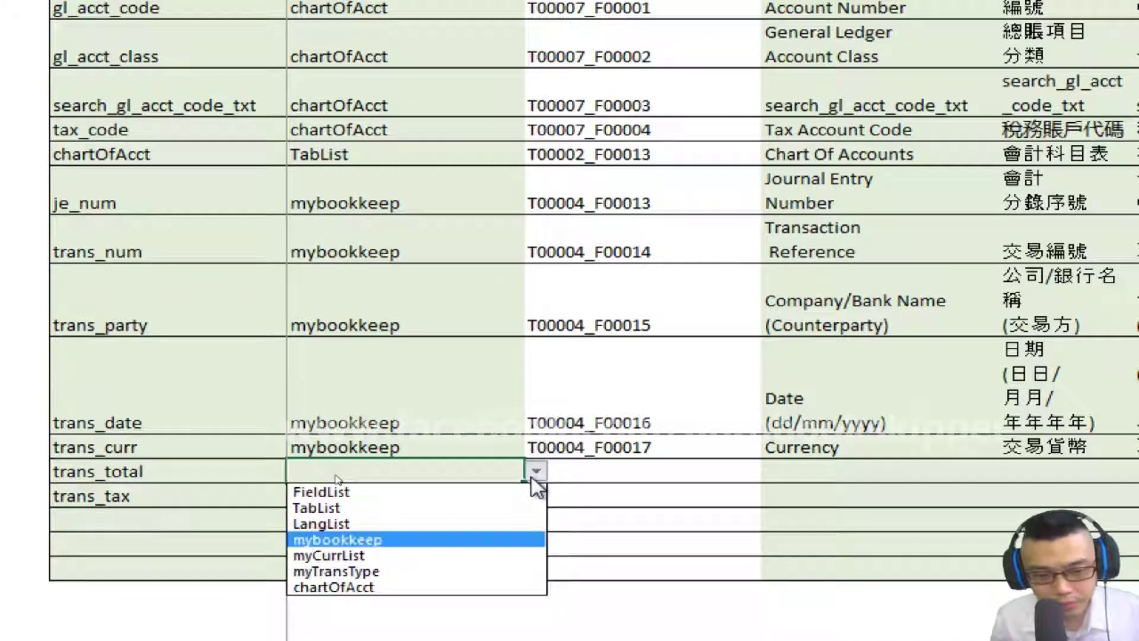
key(Return)
Set the table name of the trans_tax field to mybookkeep and dismiss the Research pane
click(518, 486)
click(536, 495)
key(Down)
key(Down)
key(Down)
key(Return)
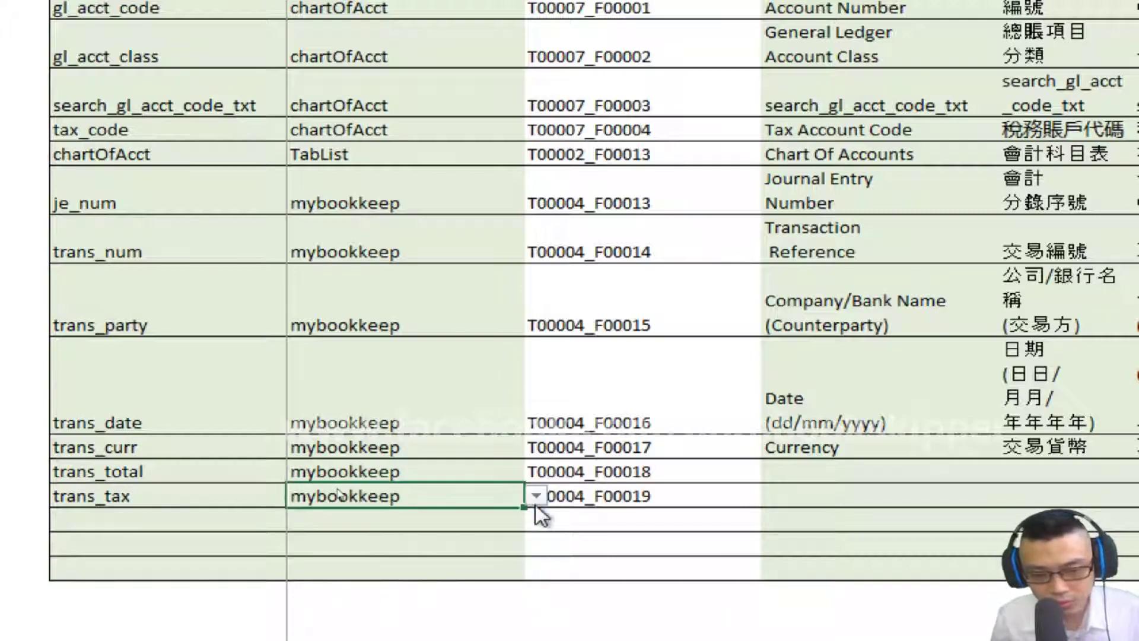
key(Up)
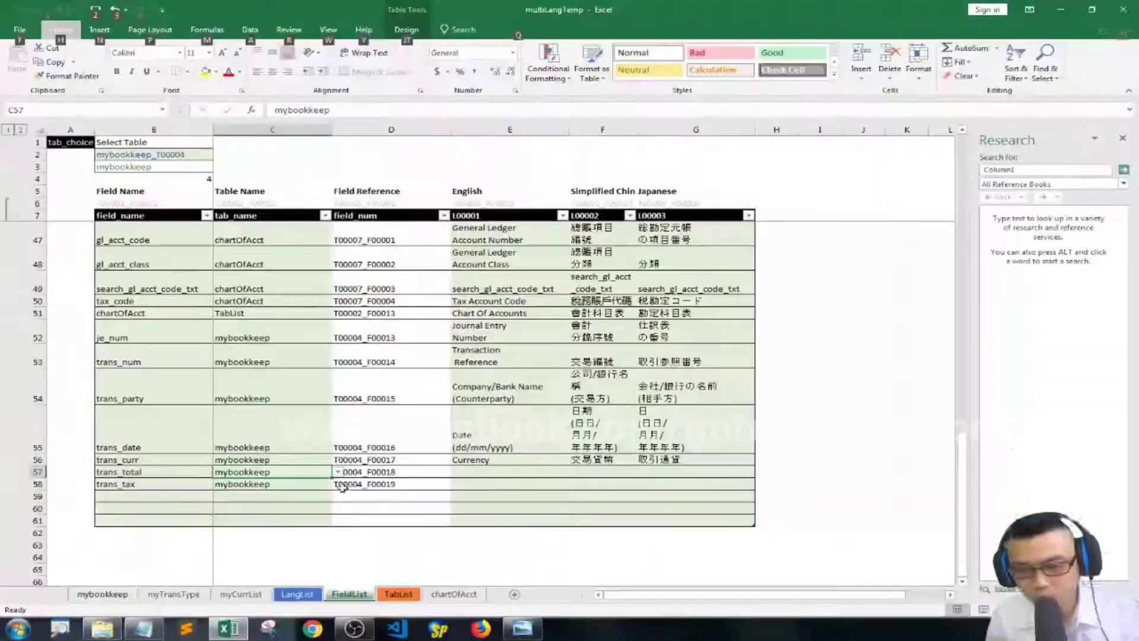
click(1124, 141)
Fill in the trans_total translations: Transaction Total in English, 交易總額 in Chinese and 取引総額 in Japanese
click(487, 470)
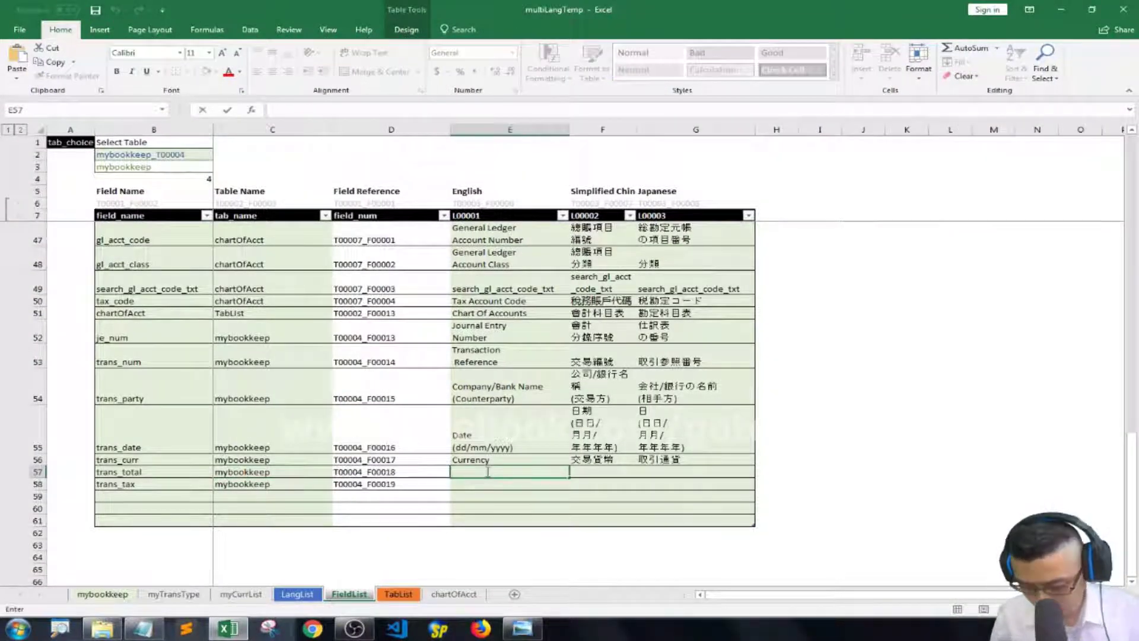
key(ctrl+v)
drag(474, 484, 593, 484)
key(ctrl+x)
double_click(609, 475)
key(ctrl+v)
key(ctrl+x)
double_click(674, 483)
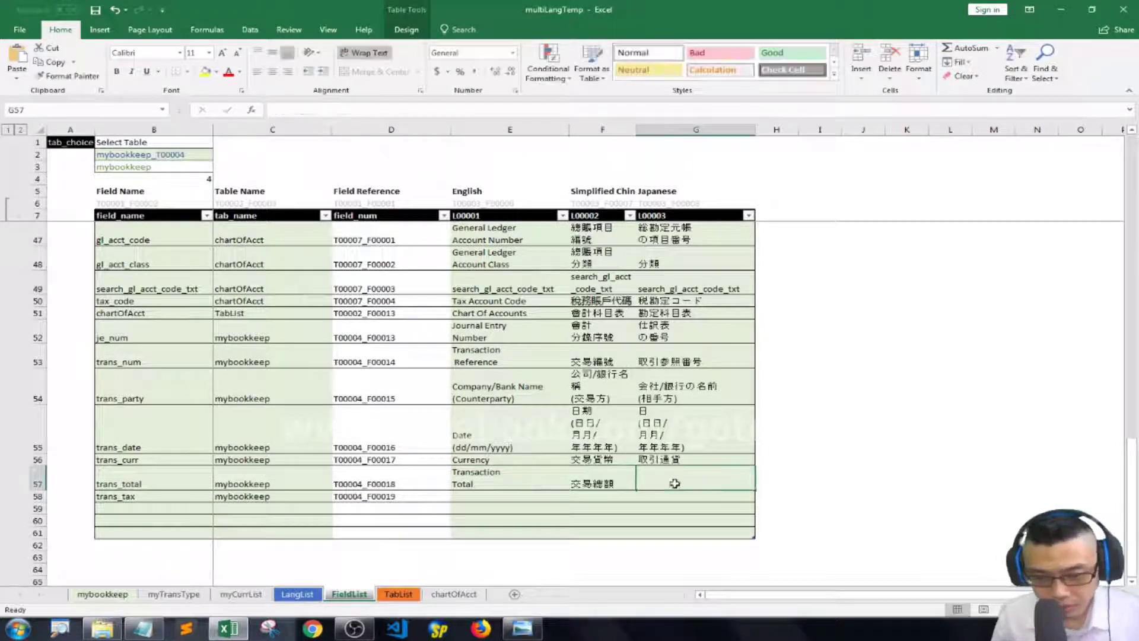
key(ctrl+v)
Copy the trans_tax translations from the Notepad notes into row 58: Tax, 税 and 付加価値税(ふかかちぜい)
click(610, 497)
key(alt+Tab)
drag(582, 181, 606, 188)
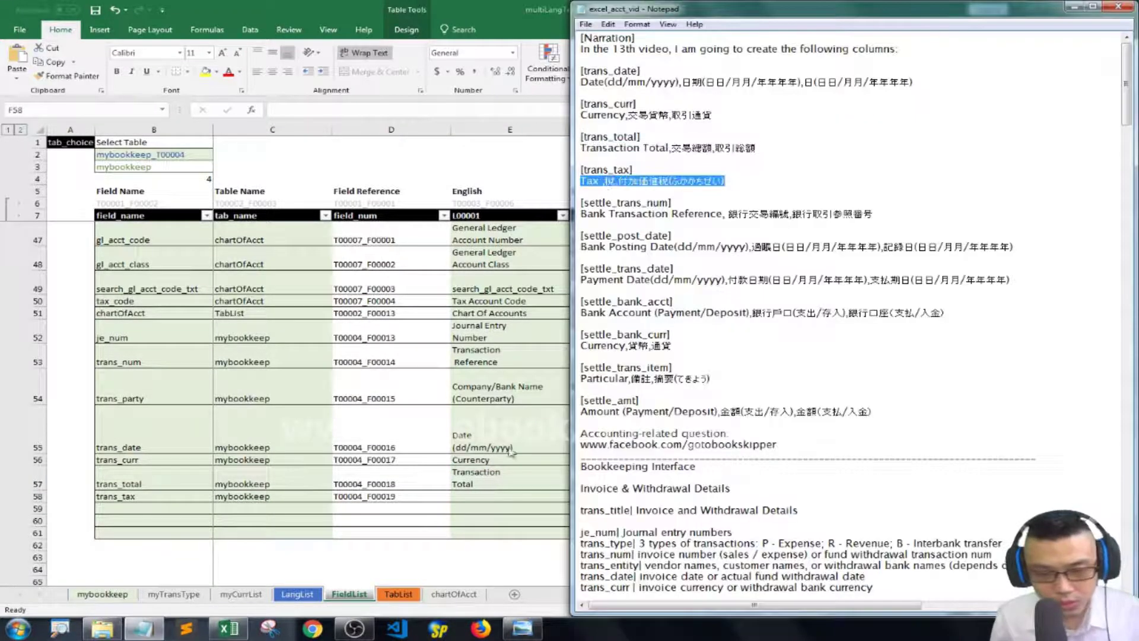
key(alt+Tab)
double_click(477, 494)
key(ctrl+v)
key(ctrl+x)
click(601, 493)
drag(469, 496, 593, 532)
double_click(601, 493)
key(ctrl+v)
key(ctrl+x)
double_click(676, 495)
key(ctrl+v)
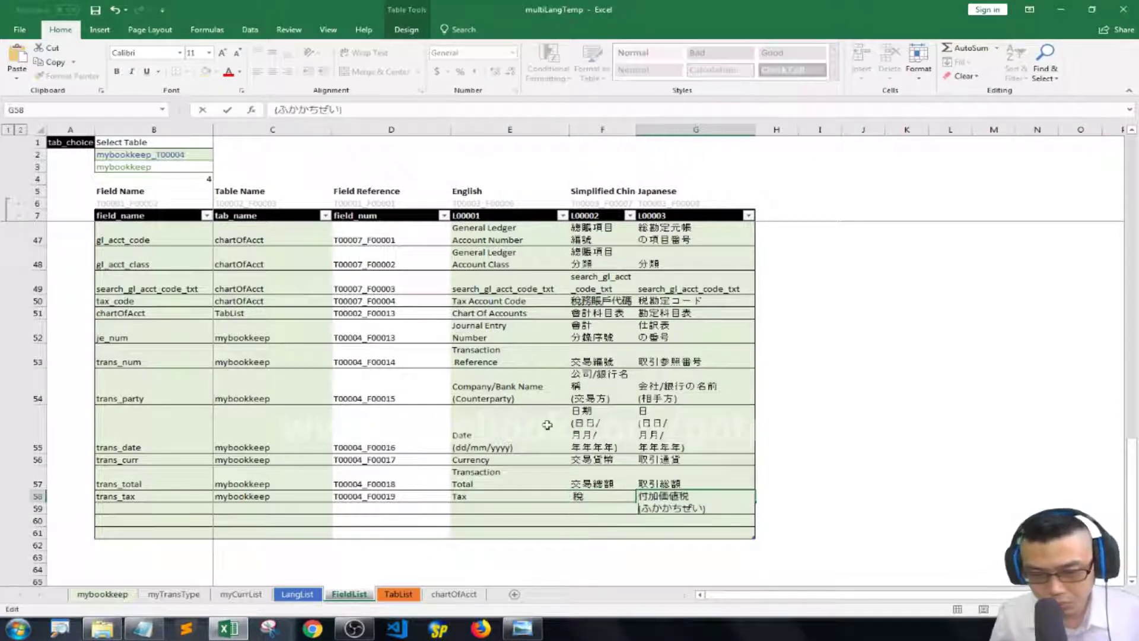
click(546, 424)
Check the trans_total and trans_tax headings on the mybookkeep sheet and consult the je_num_pic1 reference image in Windows Photo Viewer
click(102, 594)
click(901, 255)
click(900, 292)
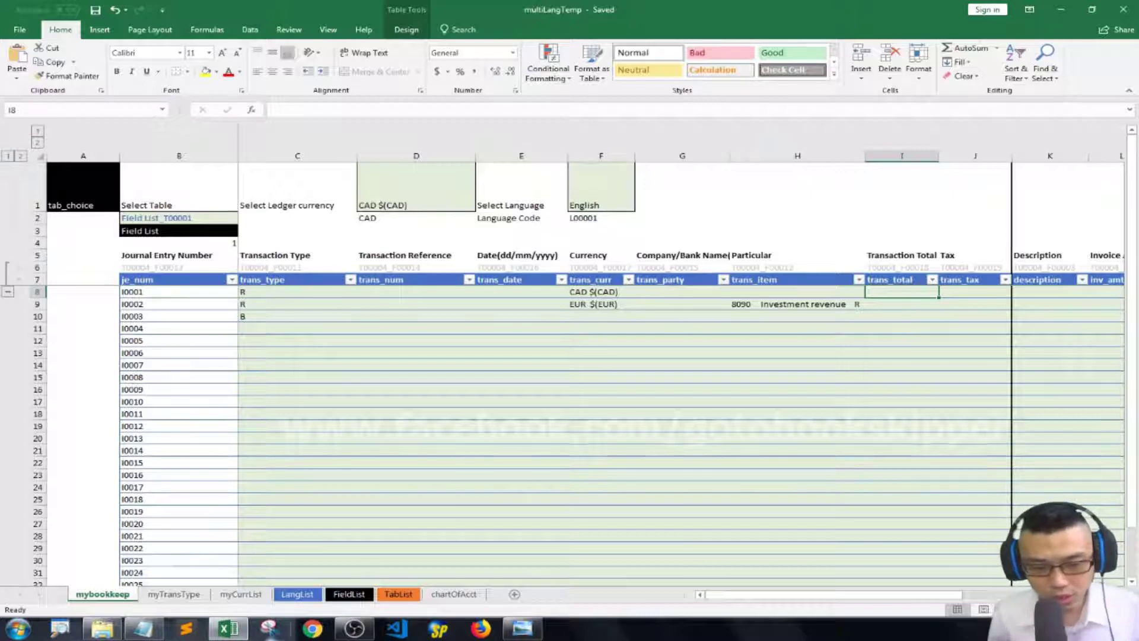
click(522, 627)
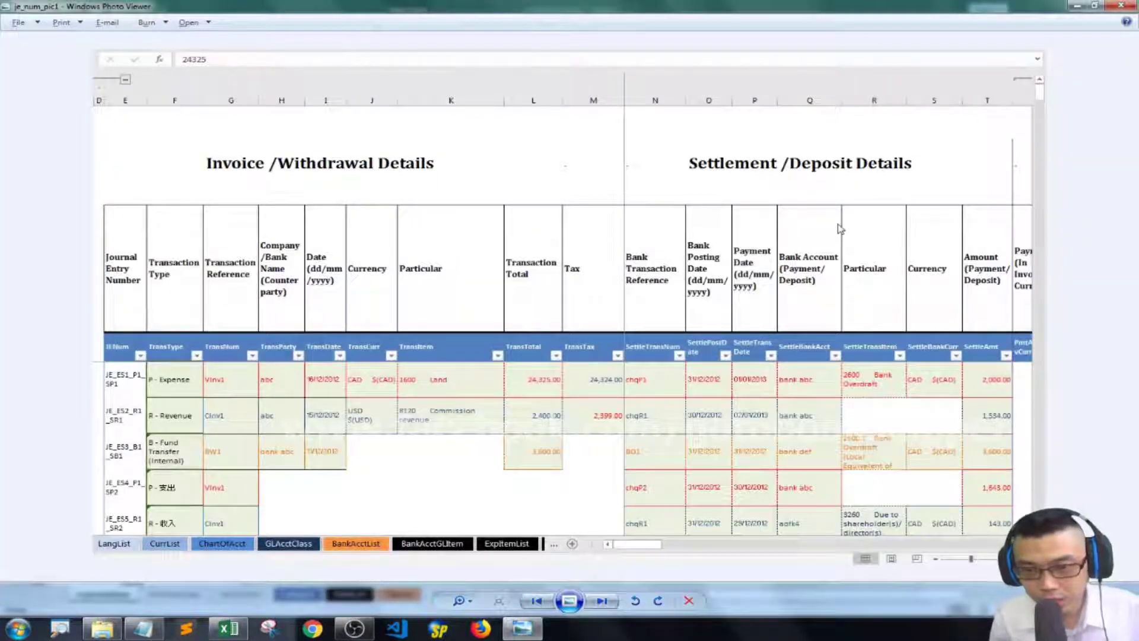